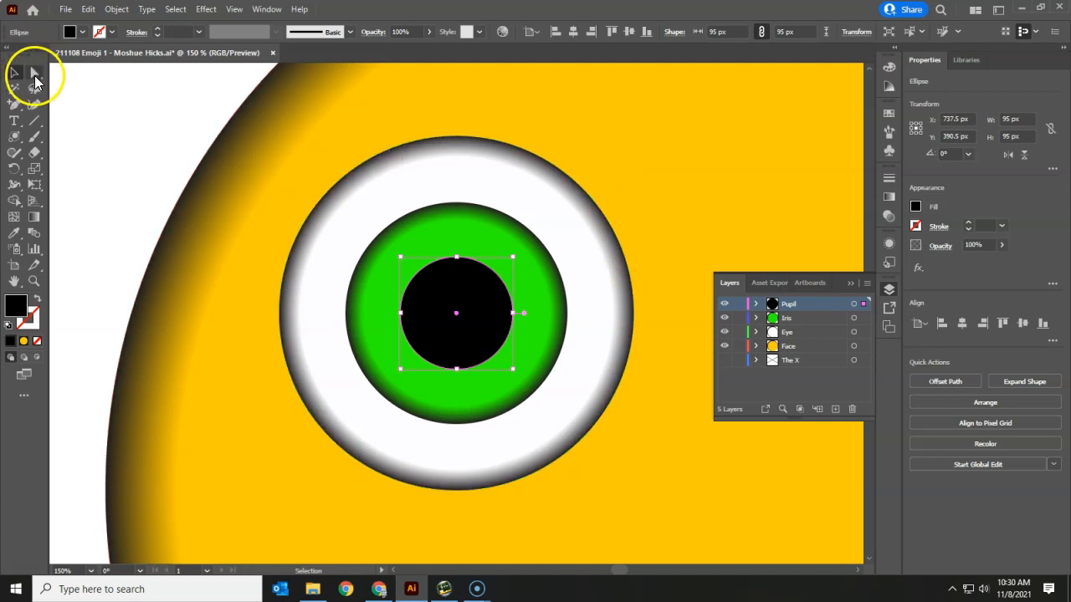
Reshape the white eye circle by moving its right anchor point outward and down to about X 926 px, Y 443 px
click(34, 76)
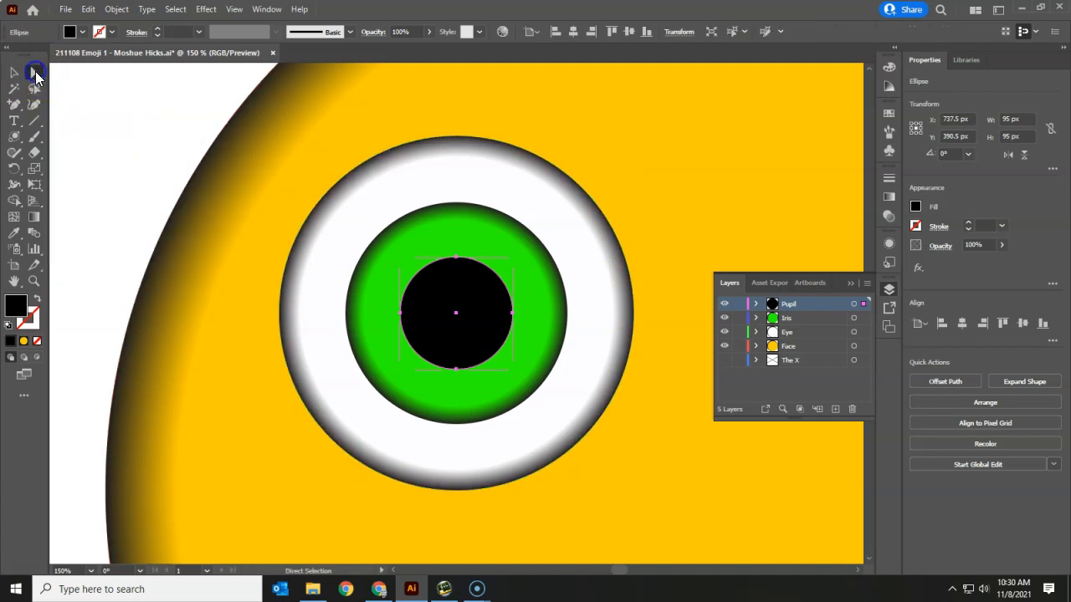
click(624, 352)
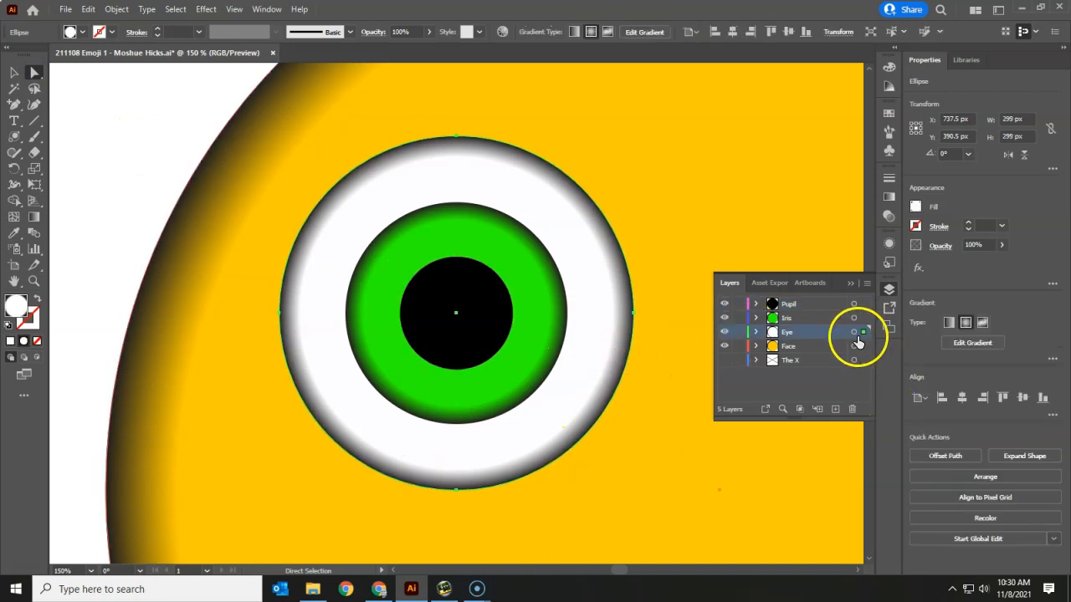
click(633, 316)
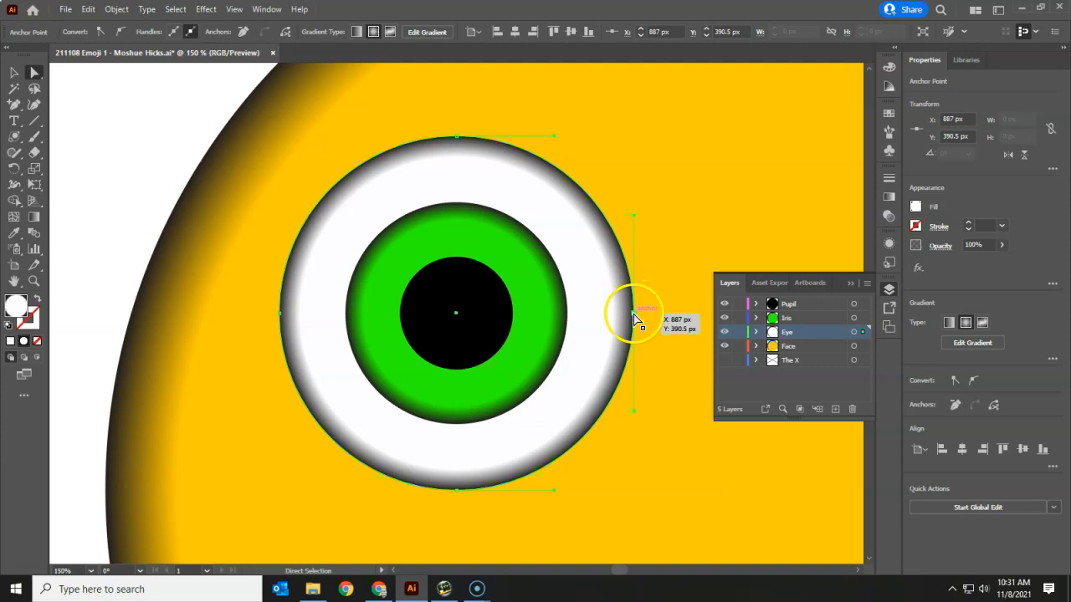
drag(634, 316, 679, 378)
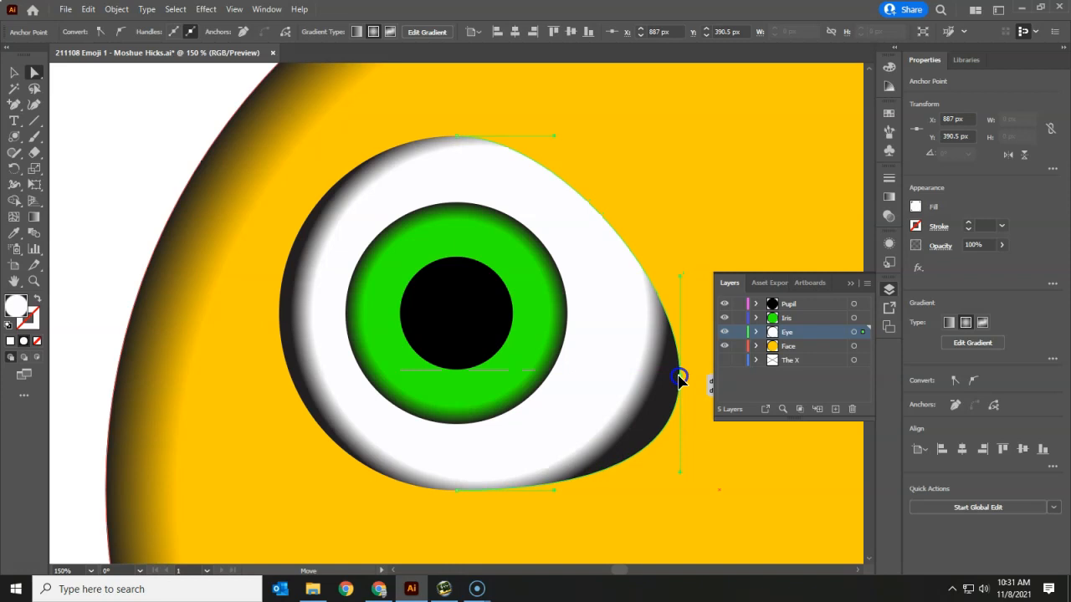
drag(679, 378, 680, 376)
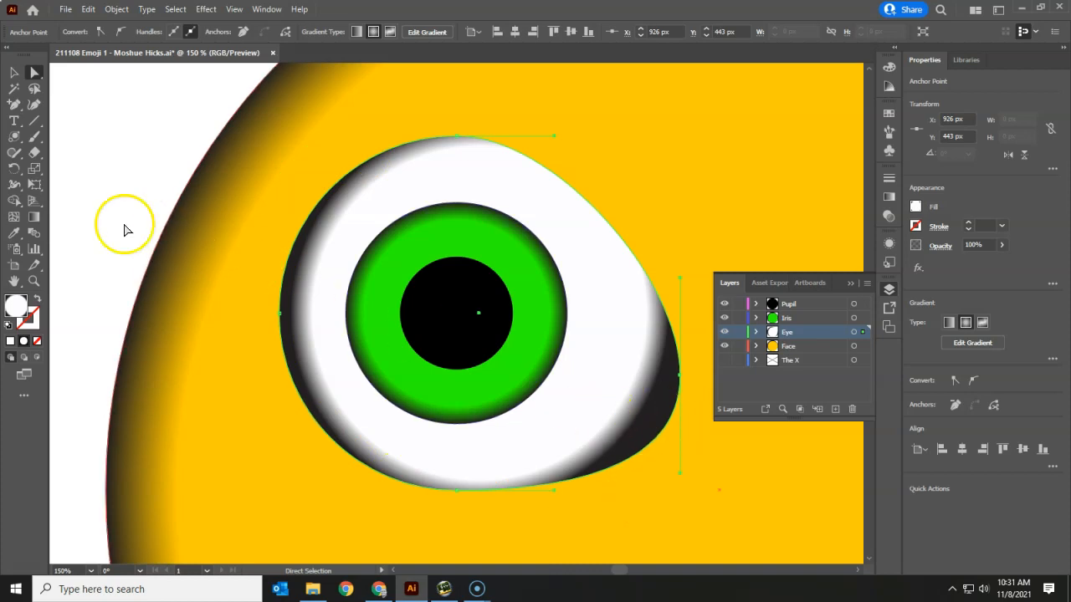
Redraw the eye white's radial gradient from its upper-left edge to its lower-right corner, so only that corner is shaded
click(34, 217)
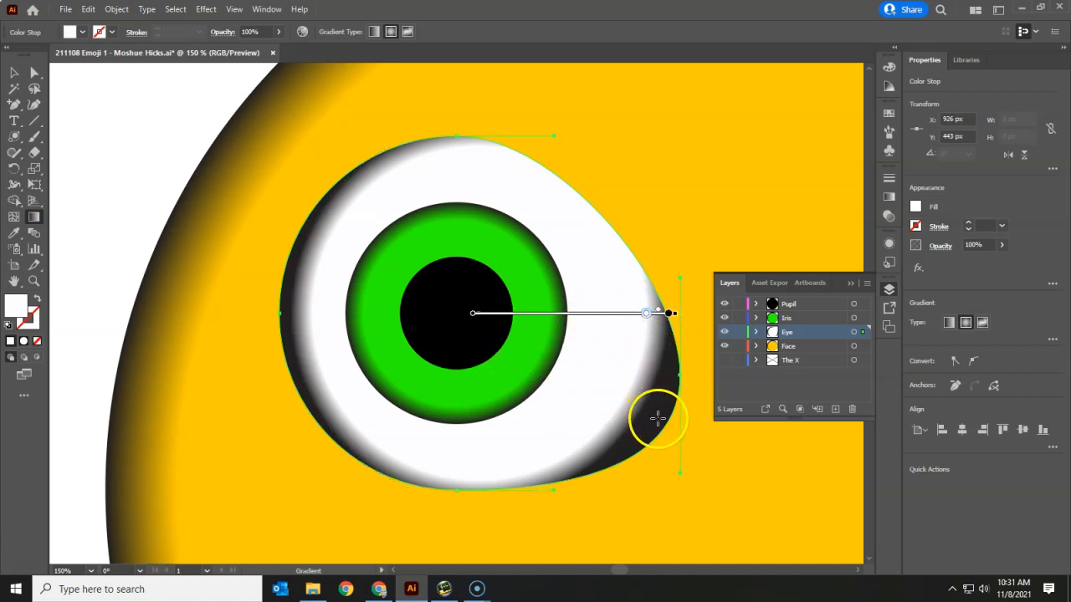
drag(628, 370, 492, 368)
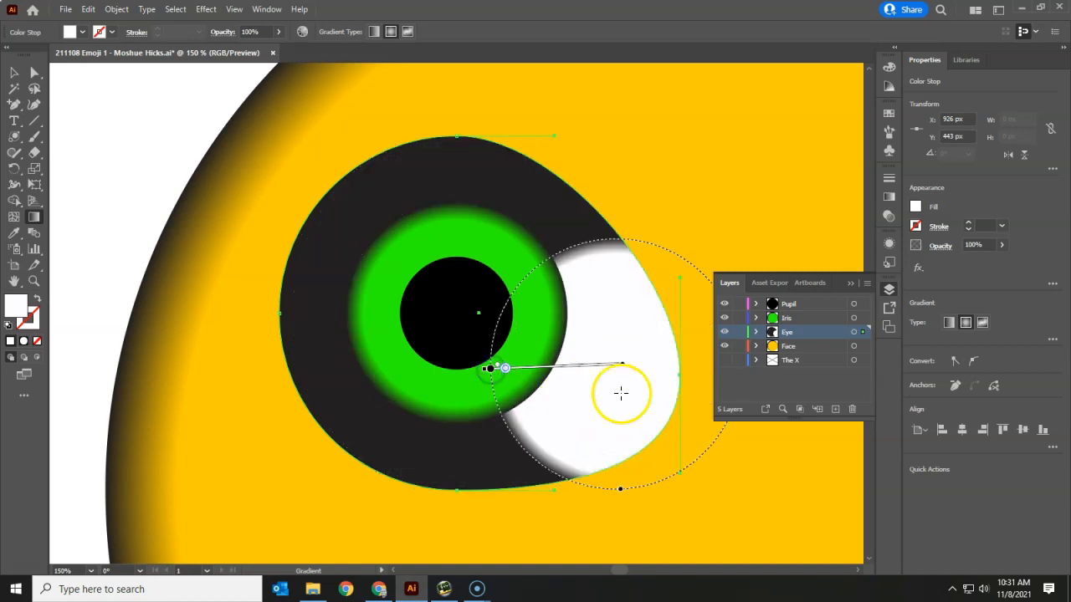
drag(326, 213, 512, 331)
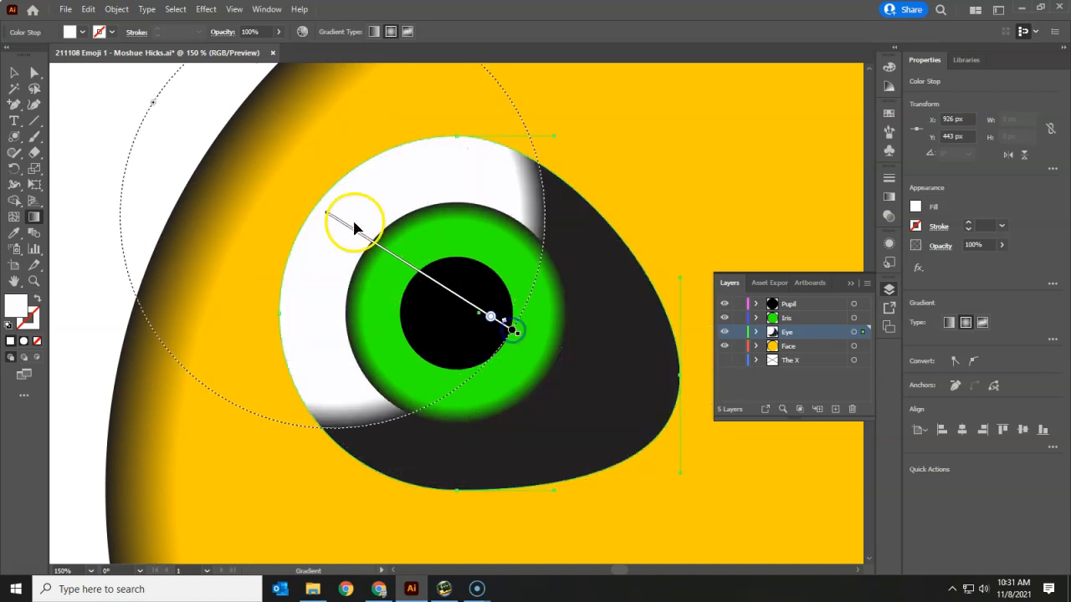
drag(339, 209, 668, 417)
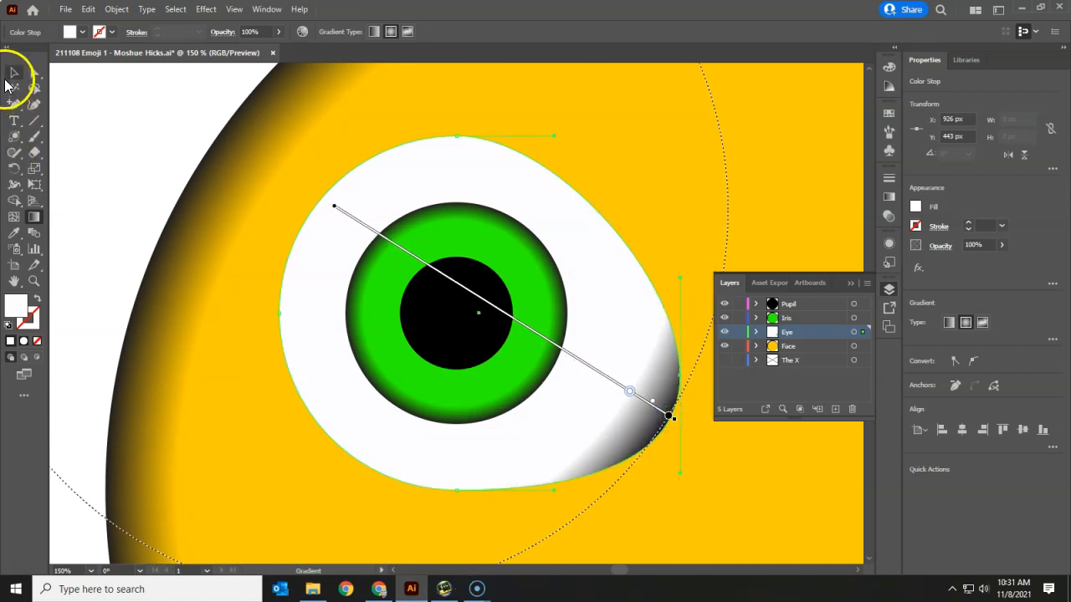
click(14, 73)
click(226, 251)
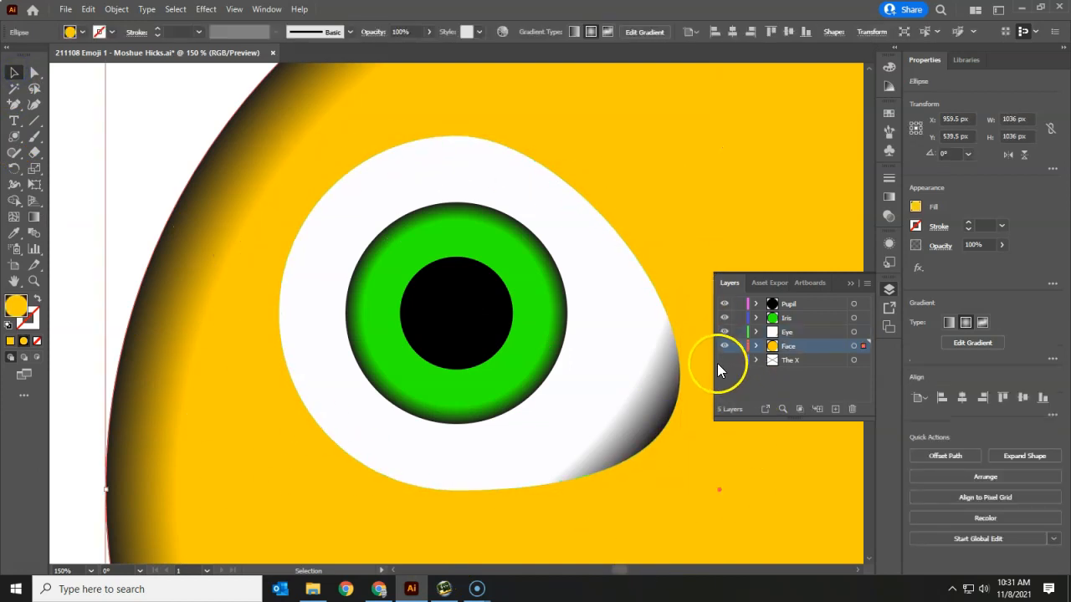
Give the white eye shape a black 3 pt stroke
click(491, 149)
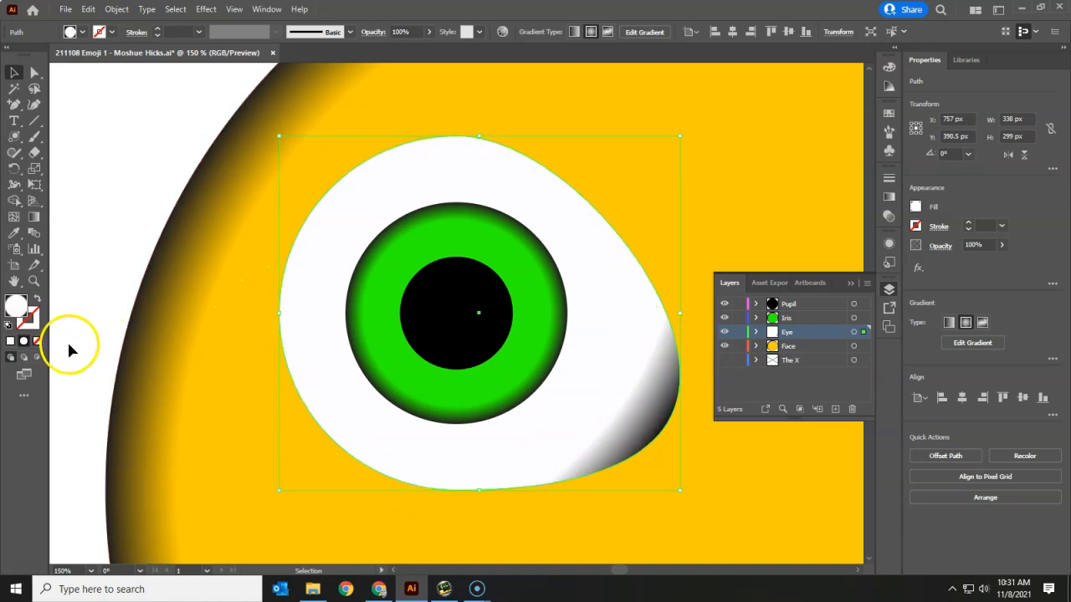
click(37, 329)
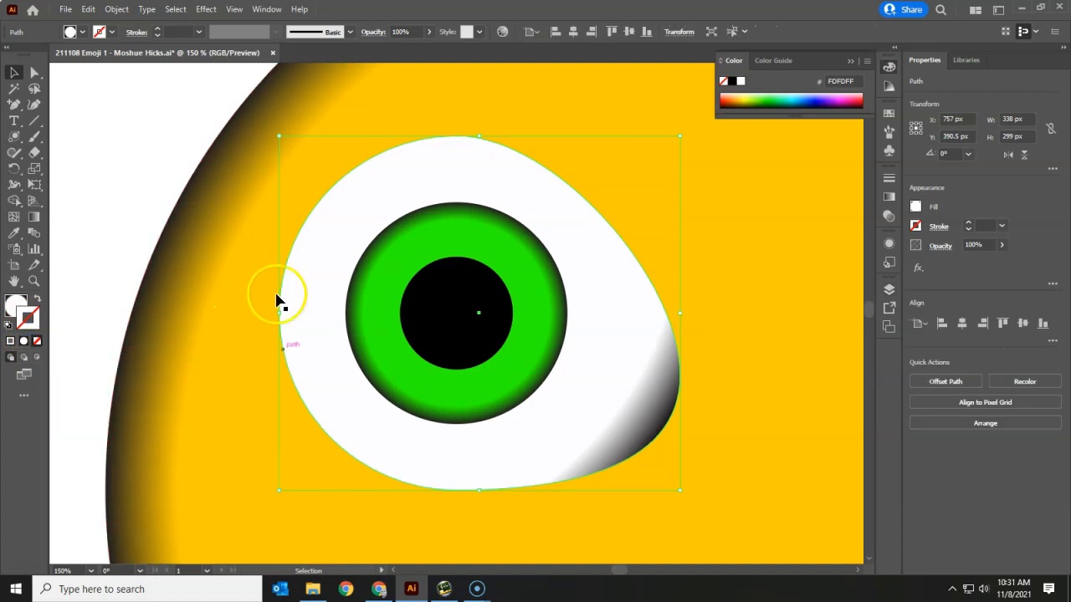
click(112, 32)
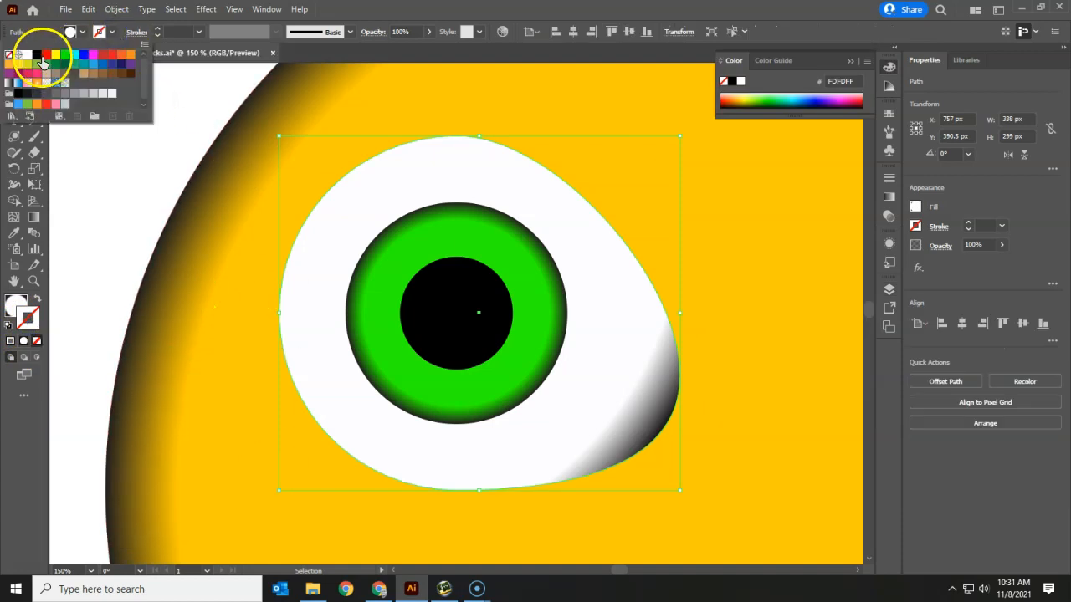
click(37, 56)
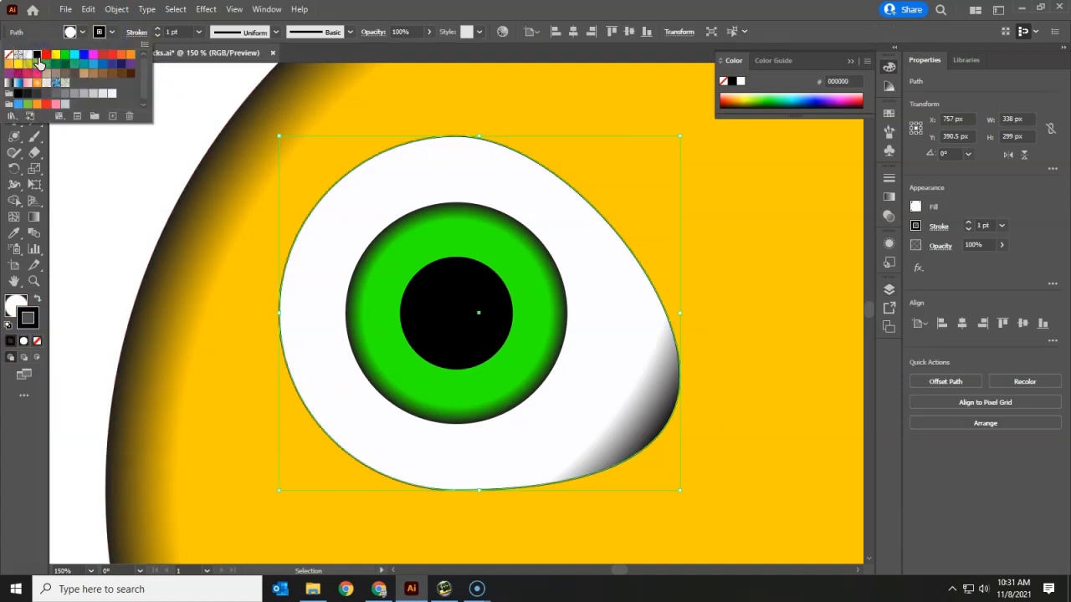
click(158, 31)
click(158, 31)
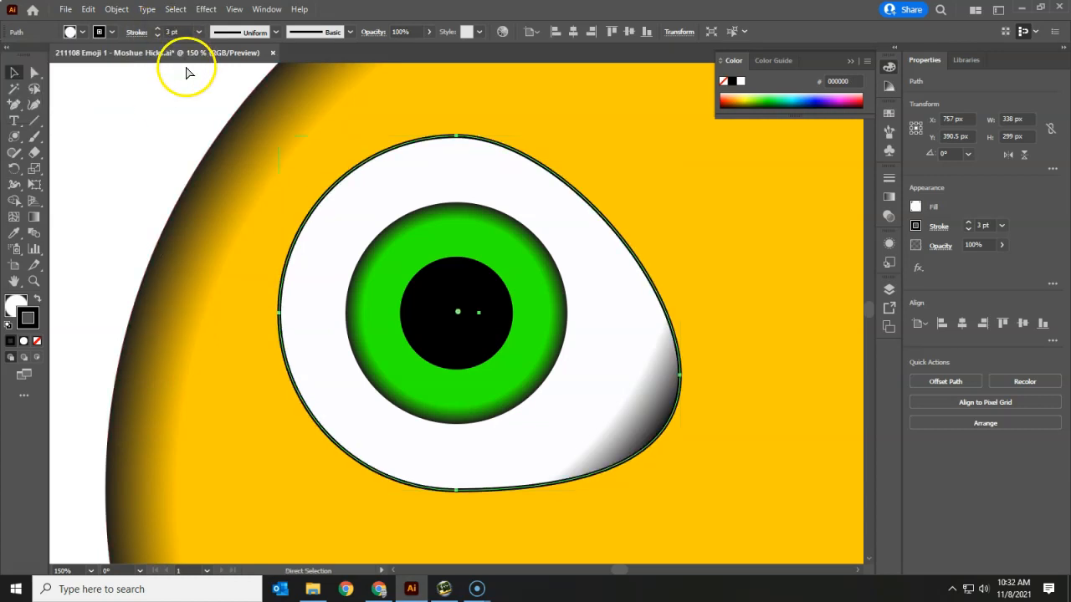
Squash the white eye shape vertically about its centre to a height of about 255 px
key(ctrl+0)
click(262, 232)
click(412, 305)
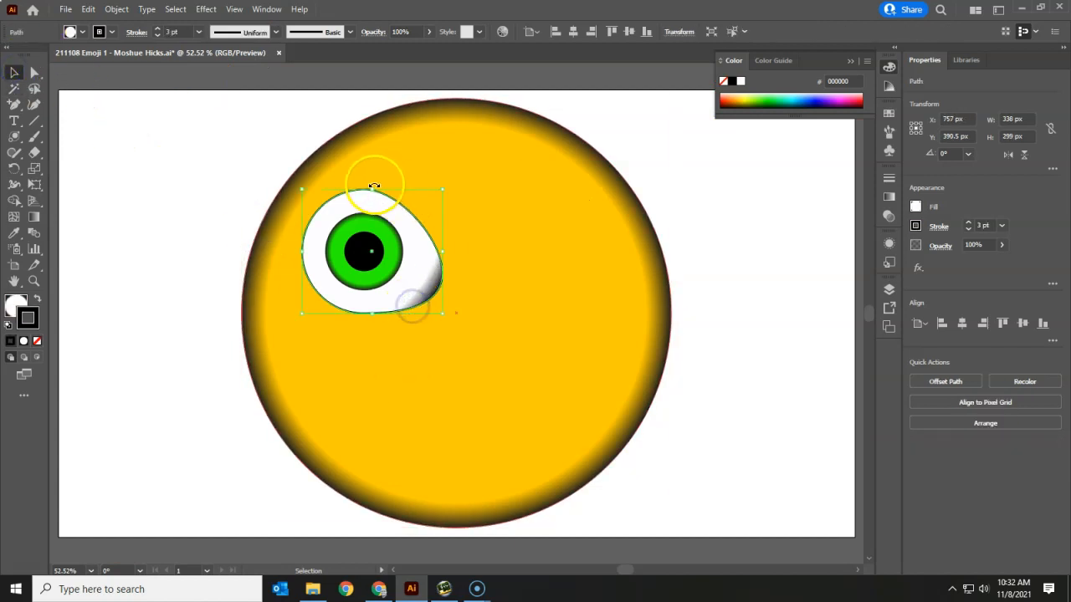
mouse_move(374, 189)
mouse_down()
mouse_move(371, 200)
mouse_move(382, 181)
mouse_move(377, 197)
mouse_up()
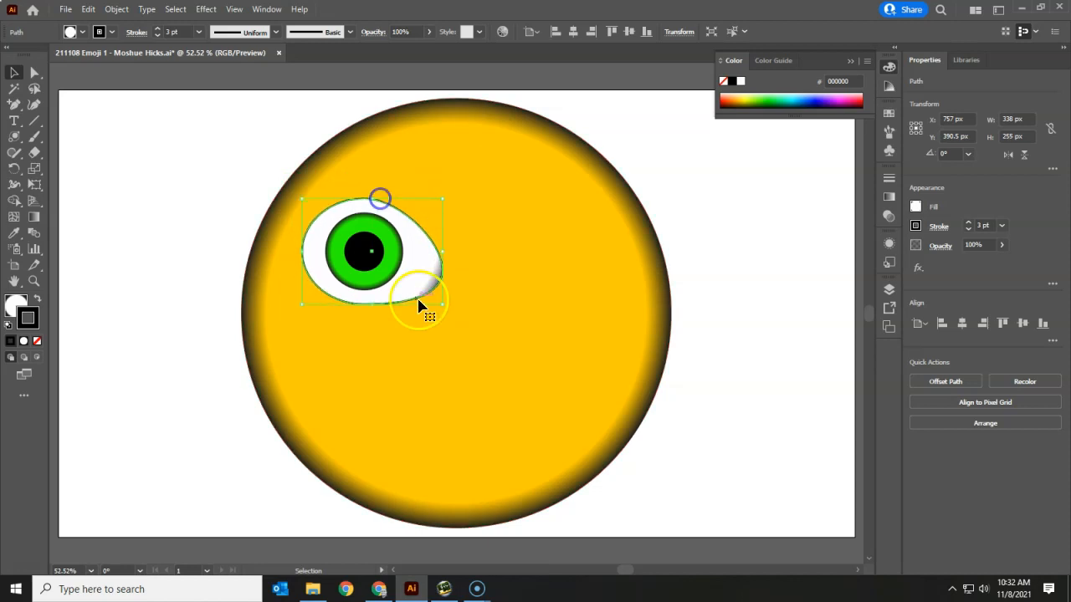
Shift the eye white's radial gradient slightly left to deepen the shading in its lower-right corner, and deselect everything
click(35, 220)
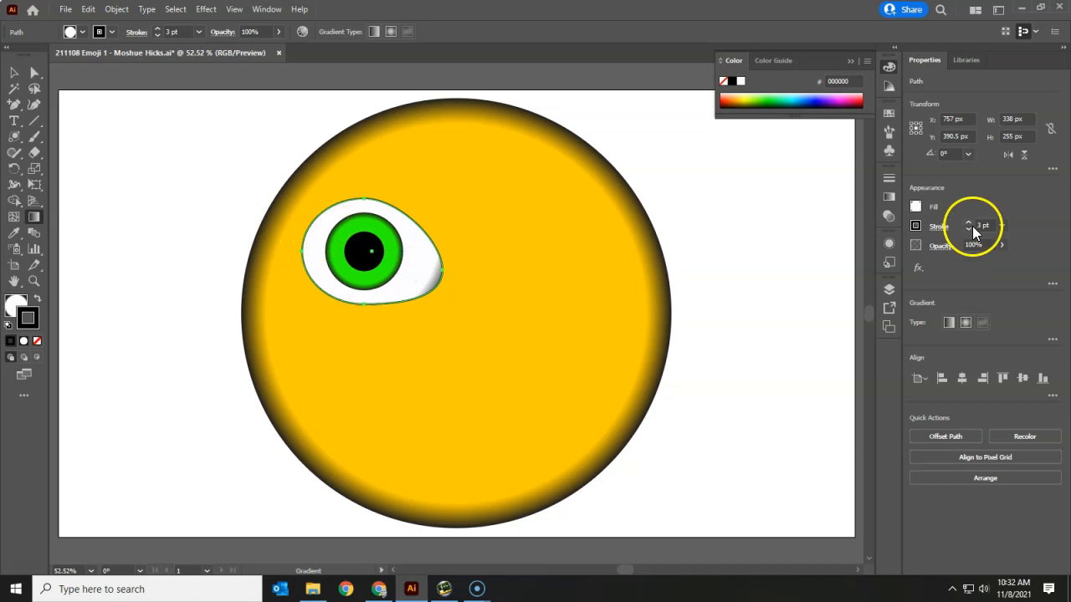
click(15, 74)
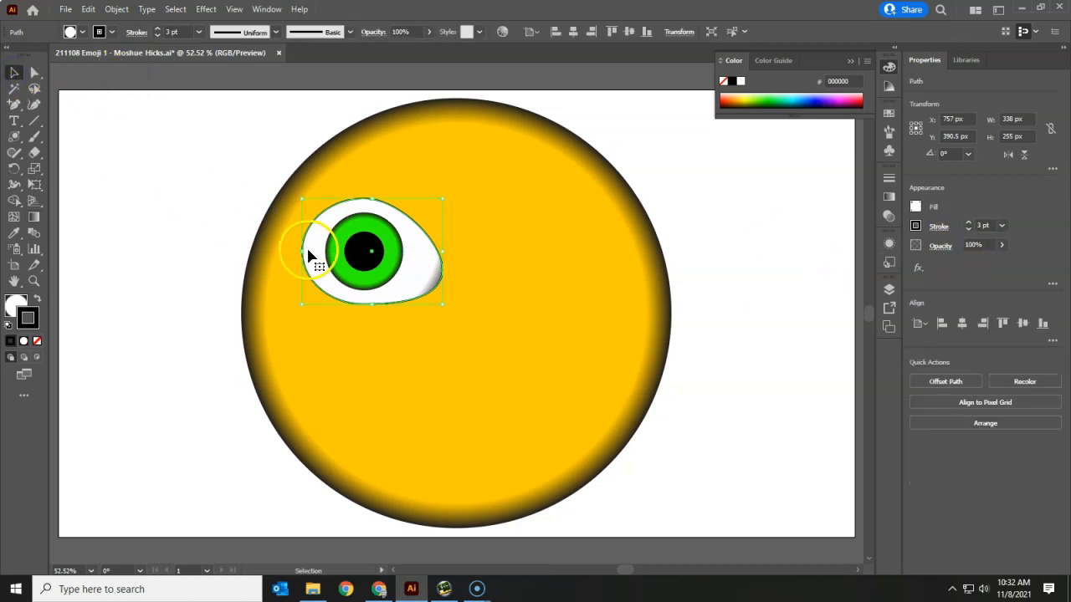
click(35, 219)
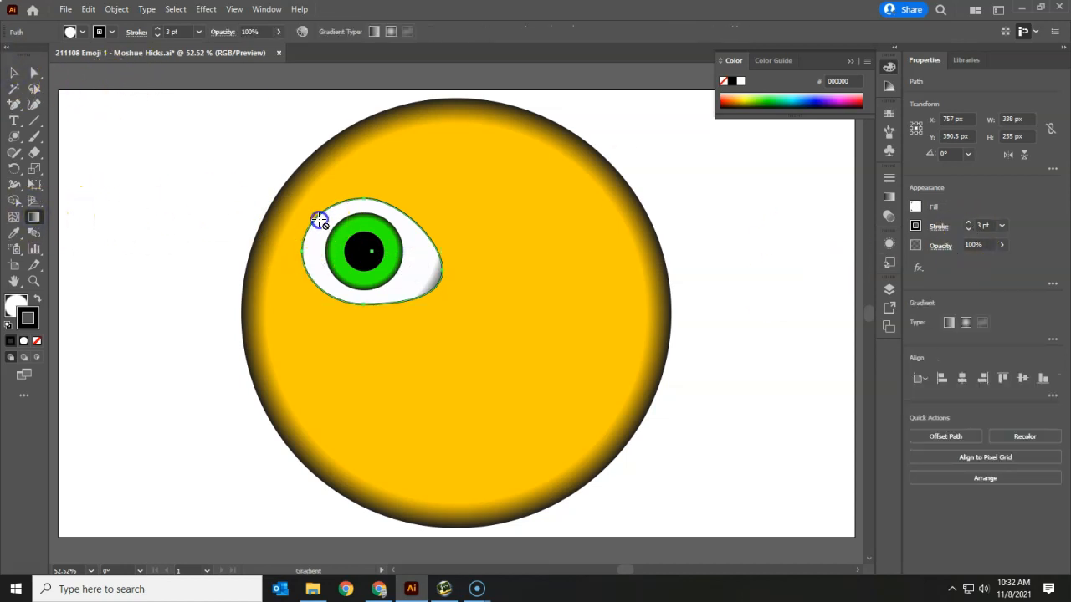
click(889, 288)
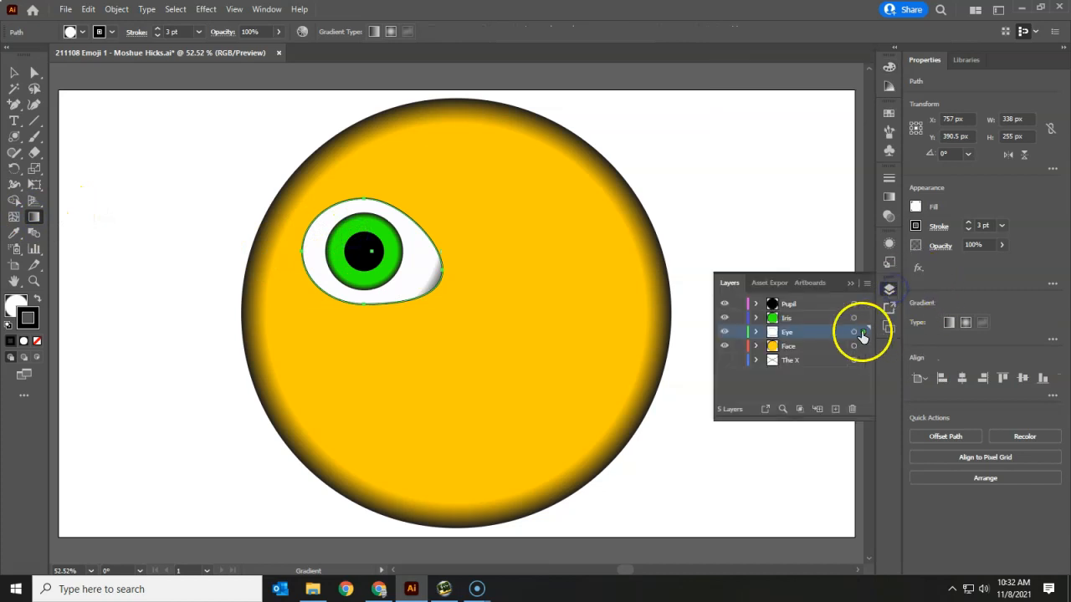
click(854, 333)
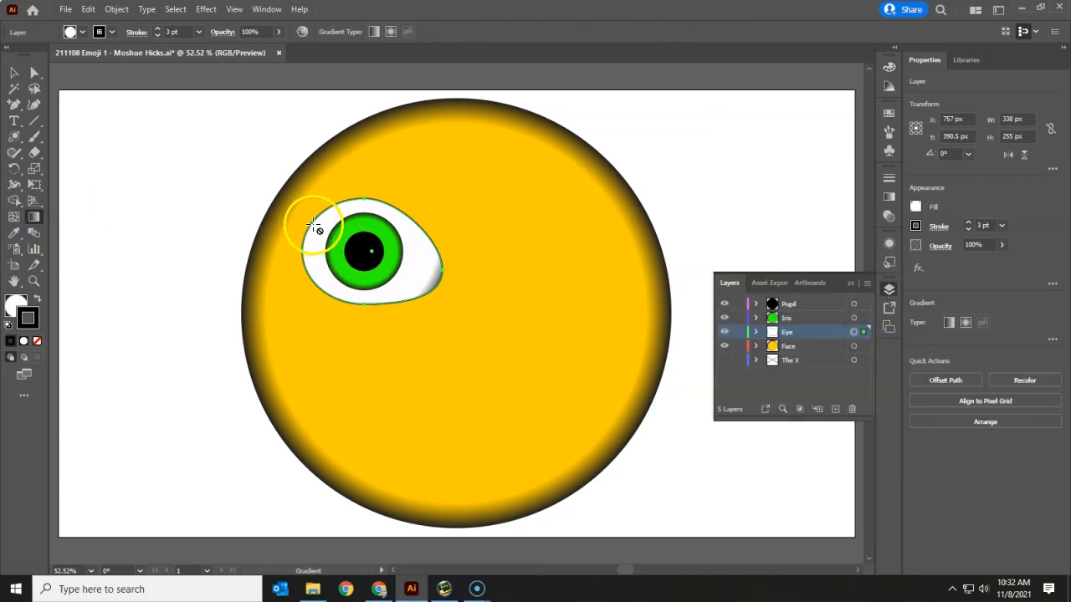
click(11, 309)
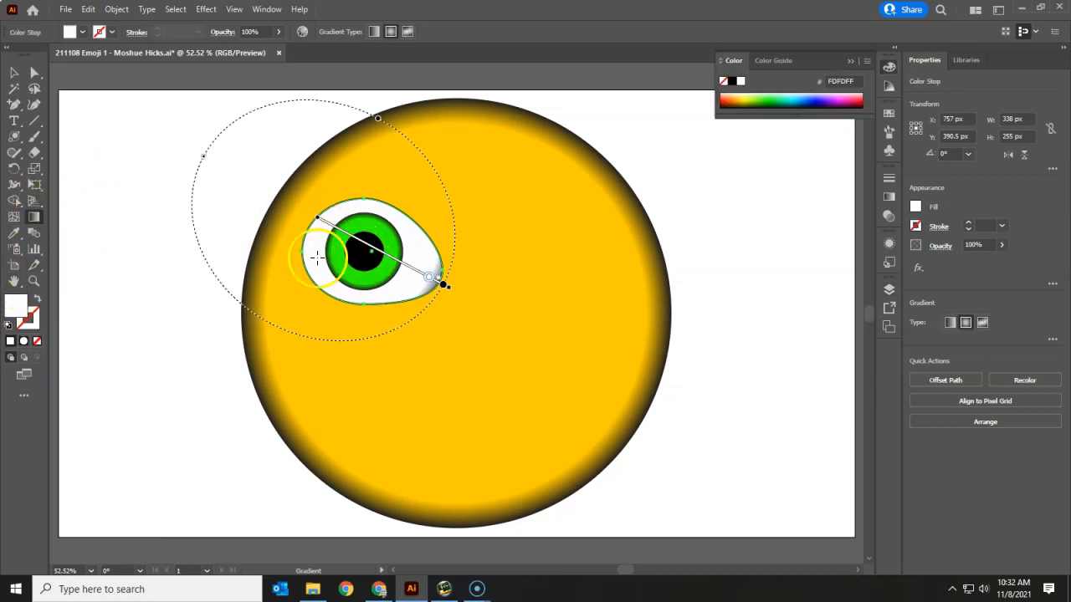
drag(317, 224, 306, 223)
drag(415, 270, 434, 286)
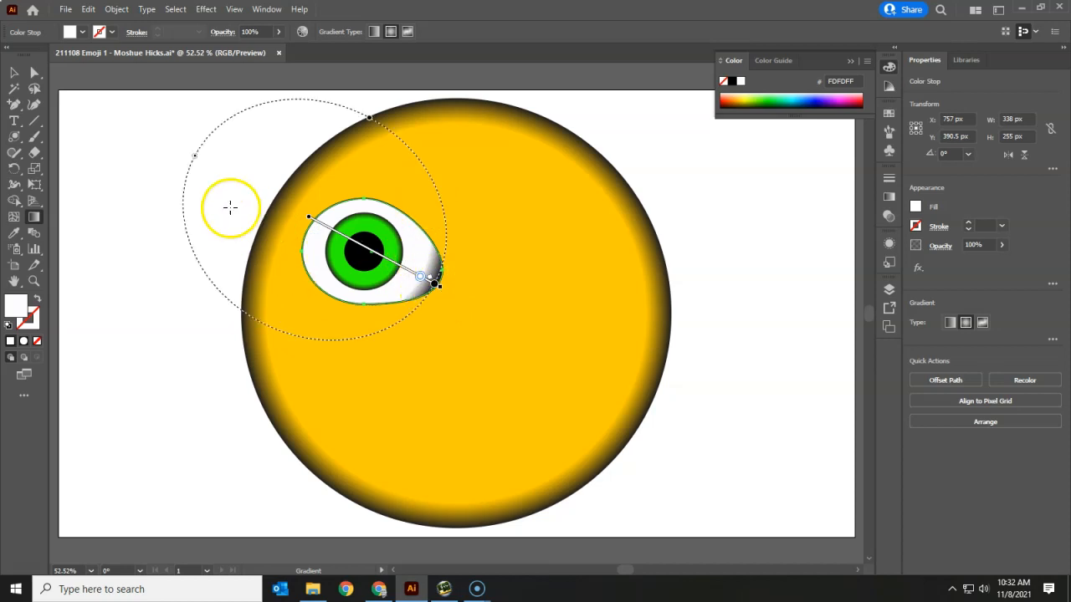
click(14, 72)
click(518, 301)
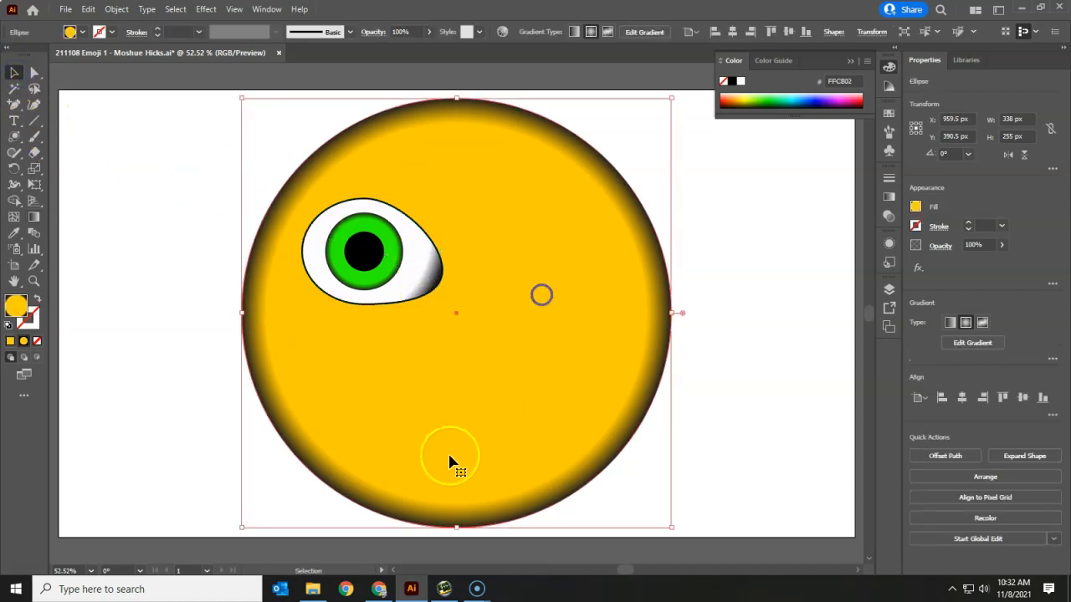
click(732, 301)
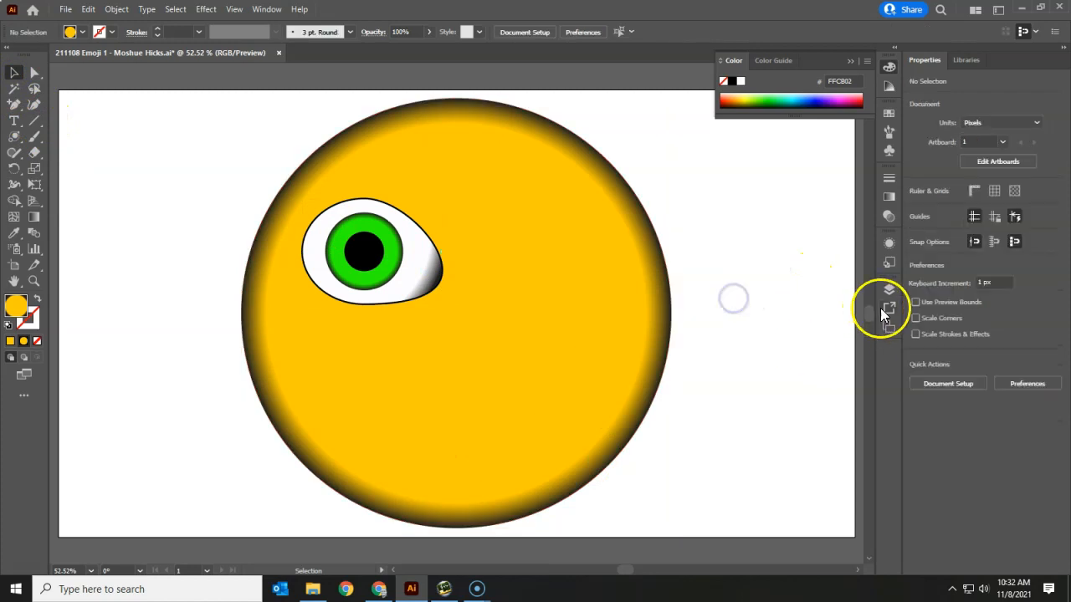
Group the artwork of the Pupil, Iris and Eye layers
click(889, 288)
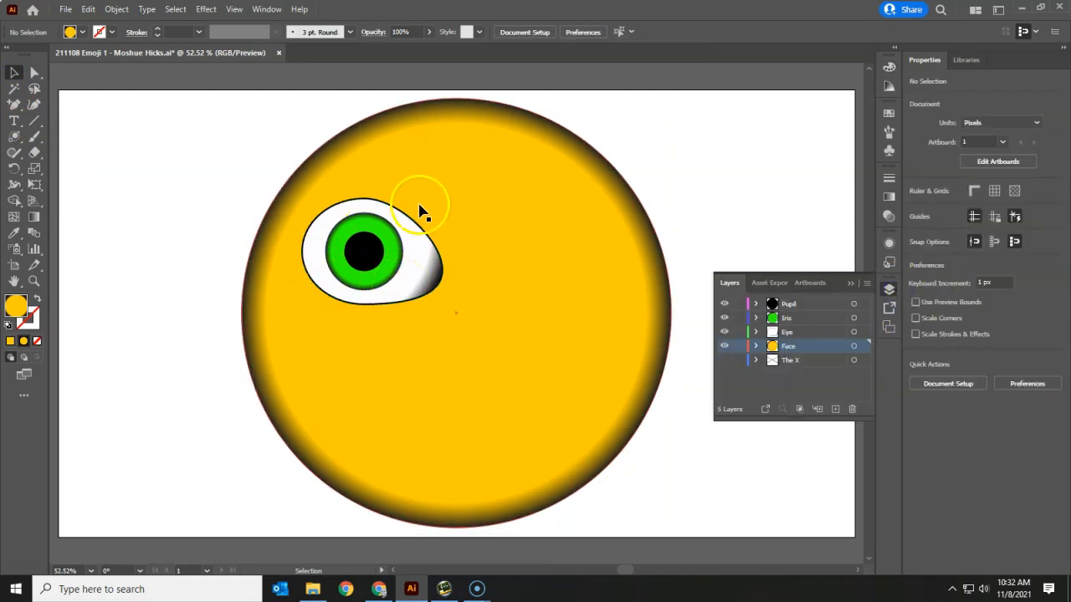
click(788, 331)
shift+click(791, 318)
shift+click(841, 306)
click(853, 307)
shift+click(854, 318)
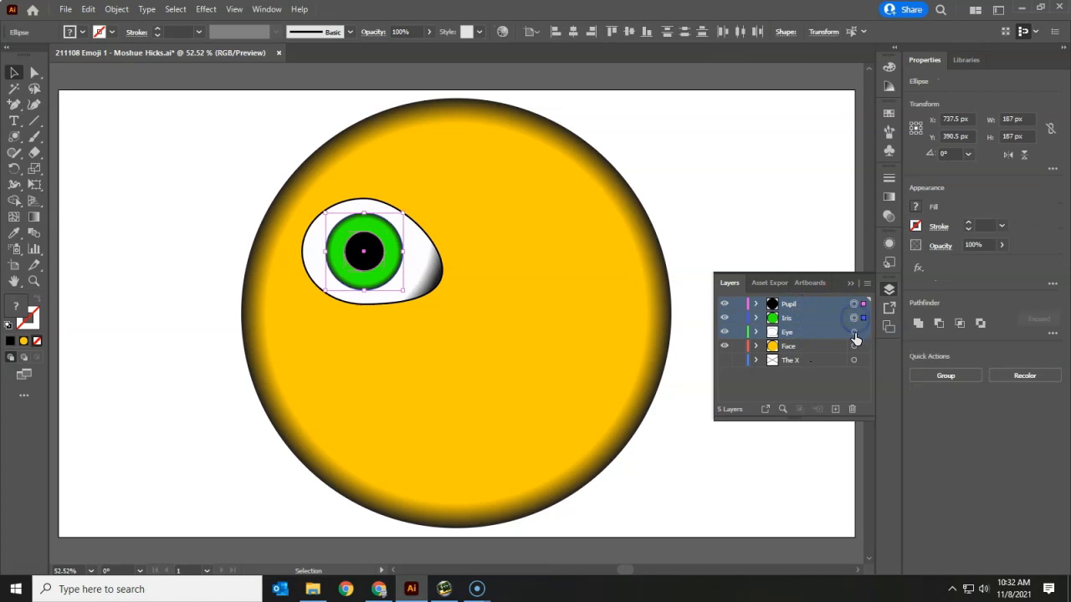
shift+click(853, 332)
right_click(429, 267)
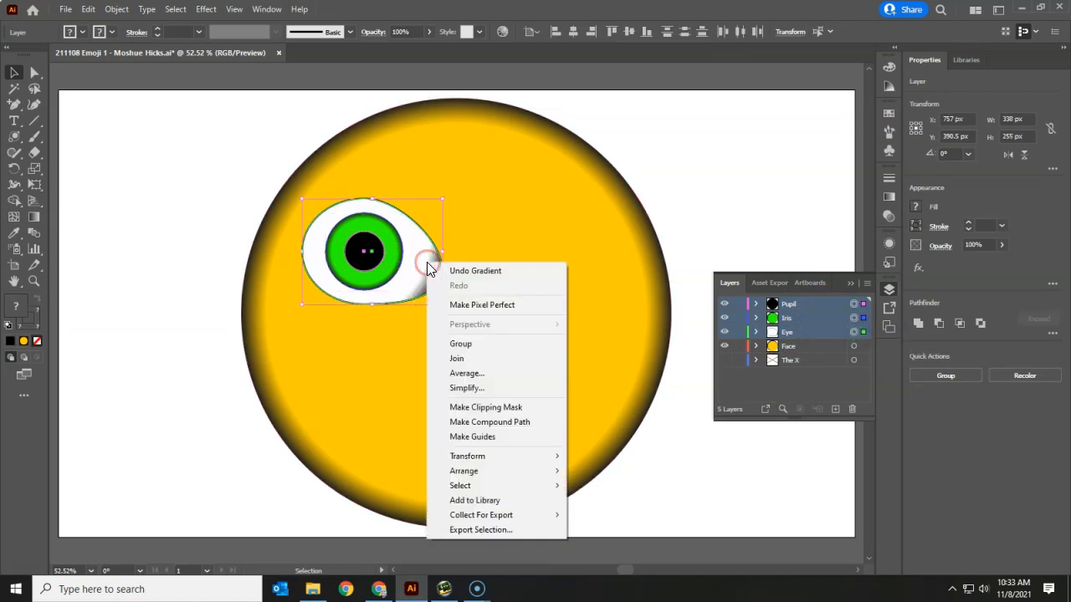
click(481, 344)
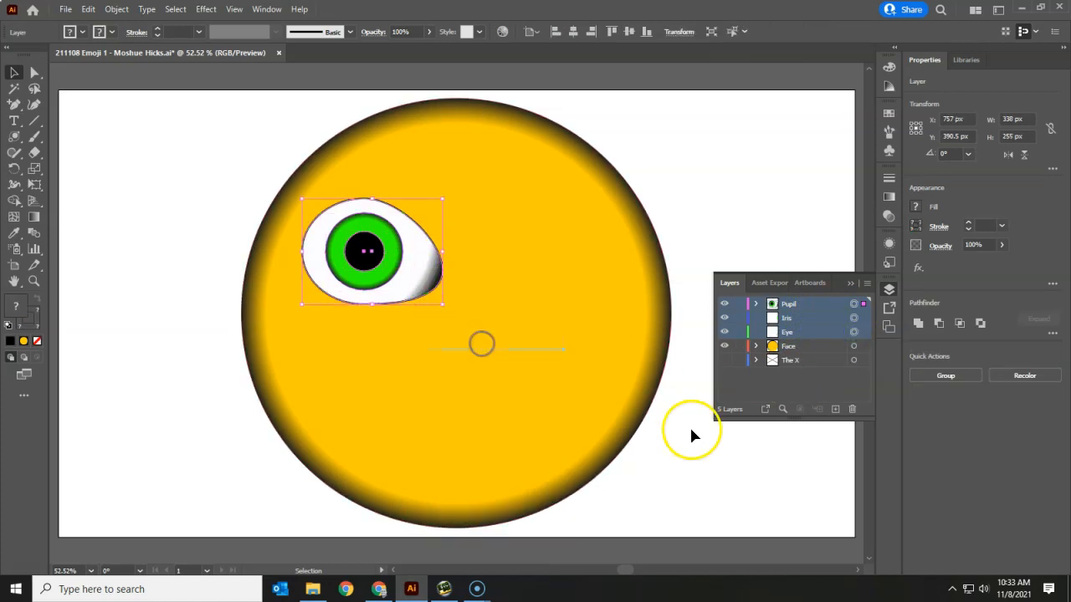
Rename the layer holding the grouped eye as "Right Eye" and delete the emptied Iris and Eye layers
double_click(791, 304)
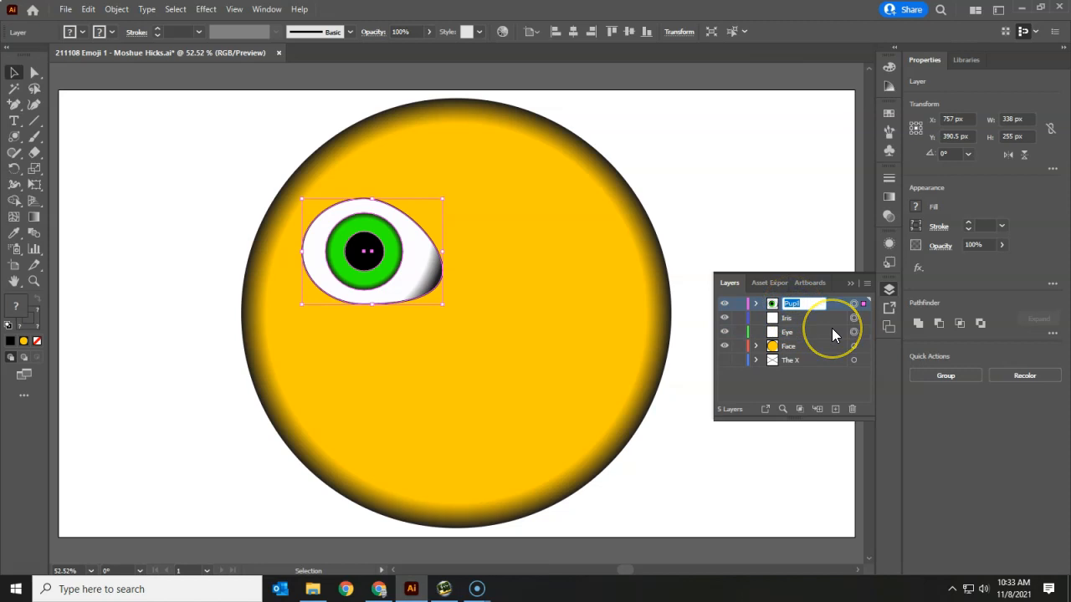
text(Right Eye)
click(791, 321)
shift+click(791, 332)
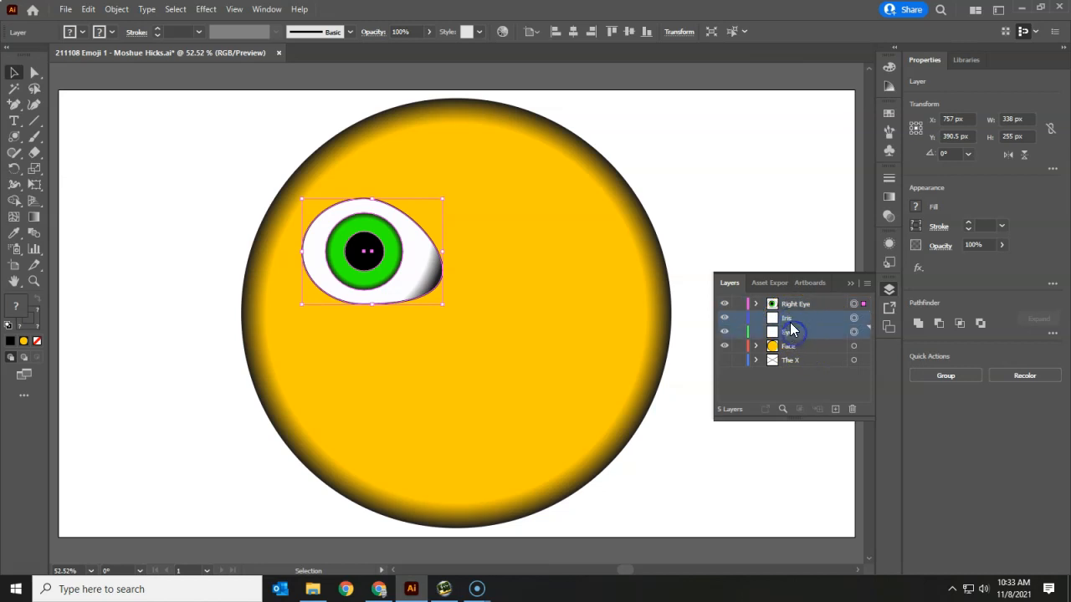
drag(788, 322, 853, 408)
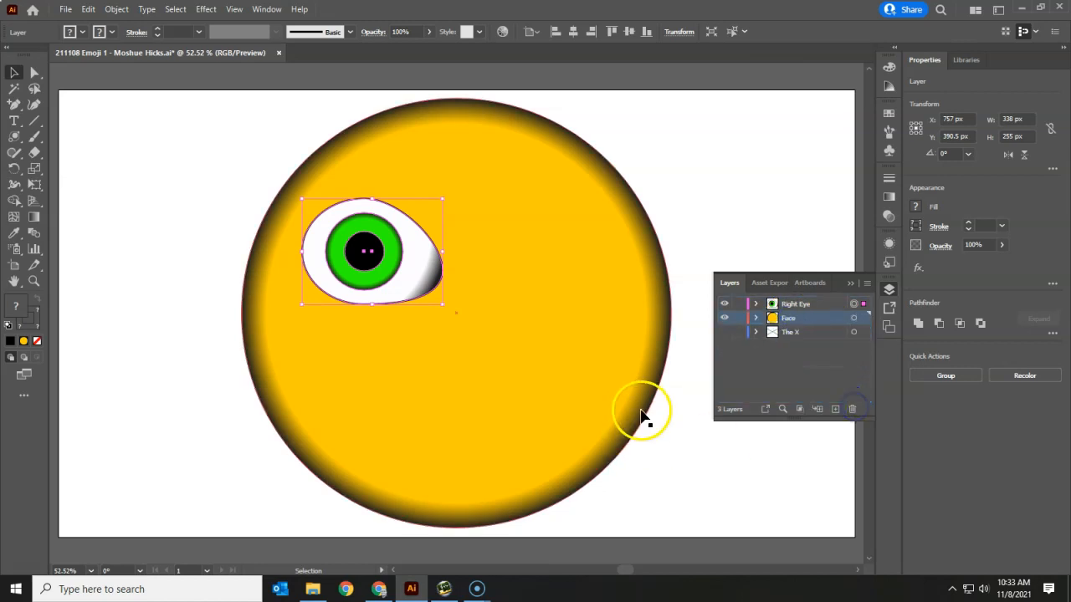
Expand the Right Eye layer and its group to examine the shapes inside
click(756, 303)
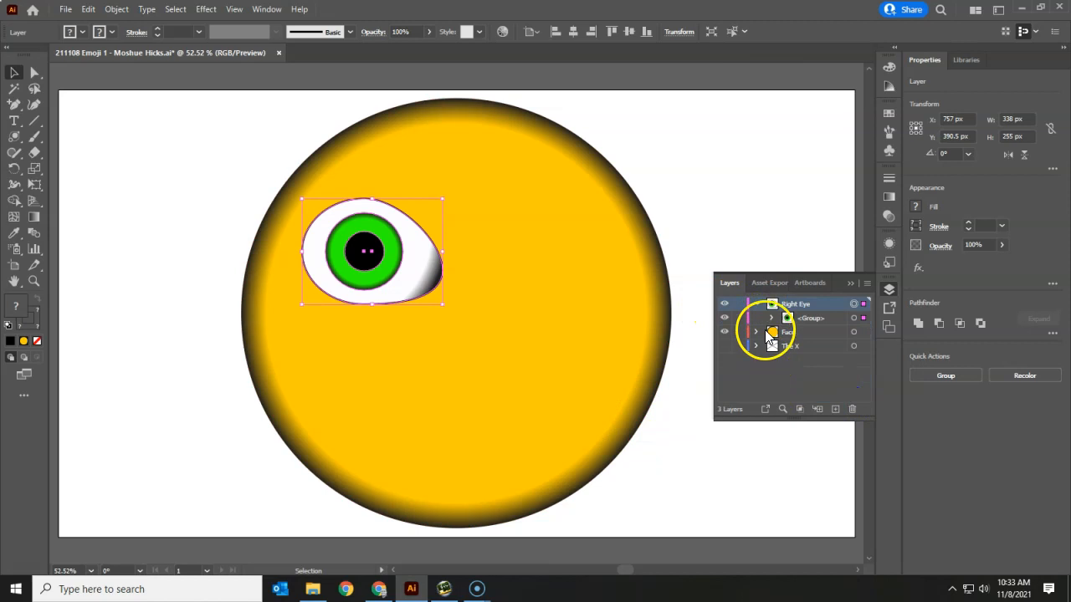
click(771, 318)
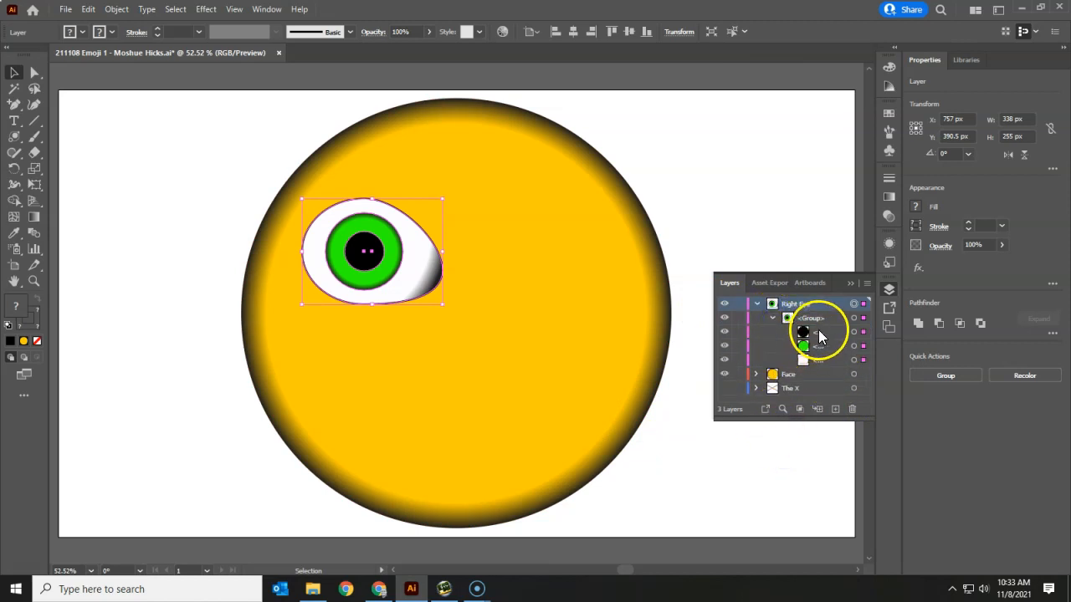
Duplicate the grouped eye horizontally to about X 1176 px and reflect the copy across the vertical axis
click(756, 303)
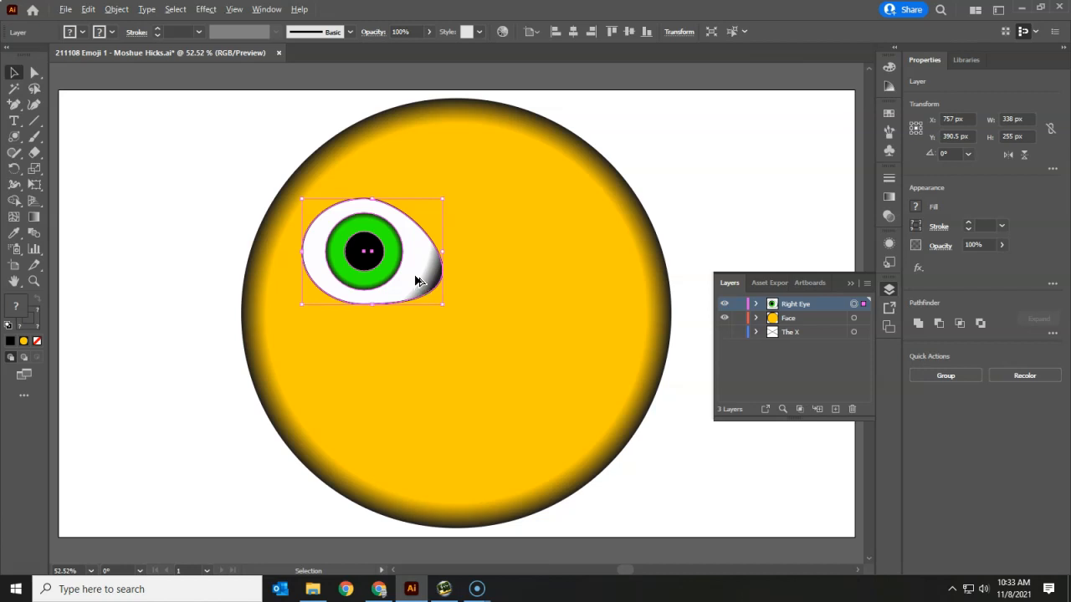
drag(416, 280, 590, 280)
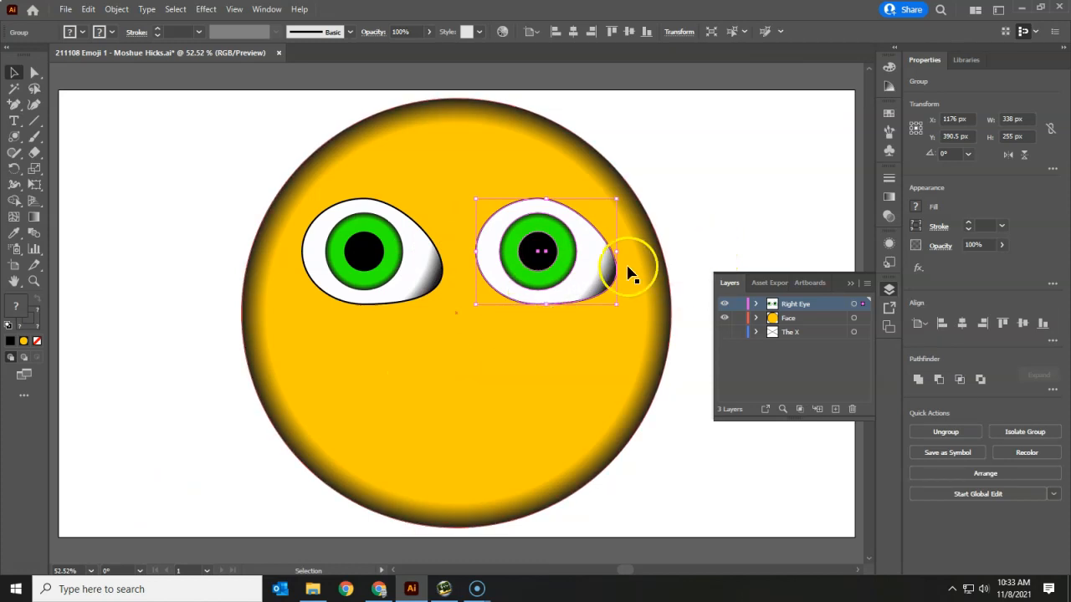
click(111, 11)
mouse_move(129, 32)
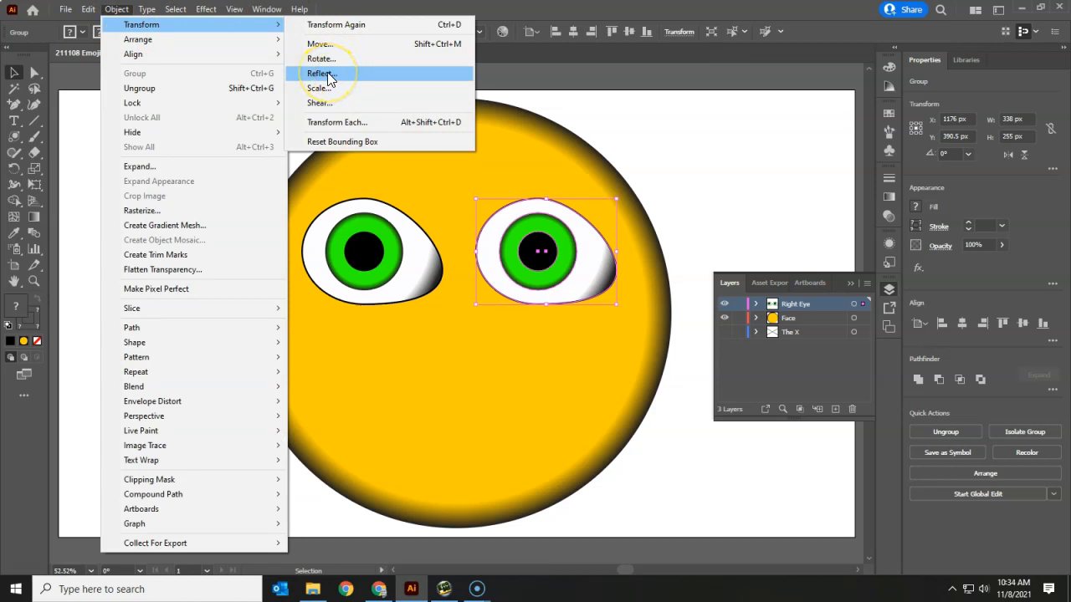
click(327, 74)
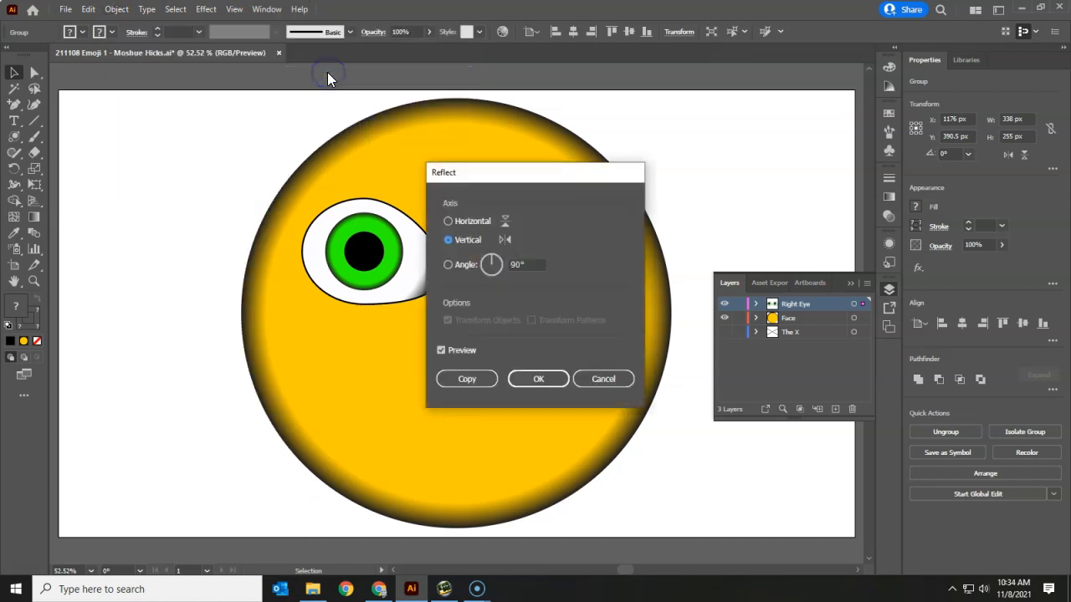
drag(489, 176, 167, 161)
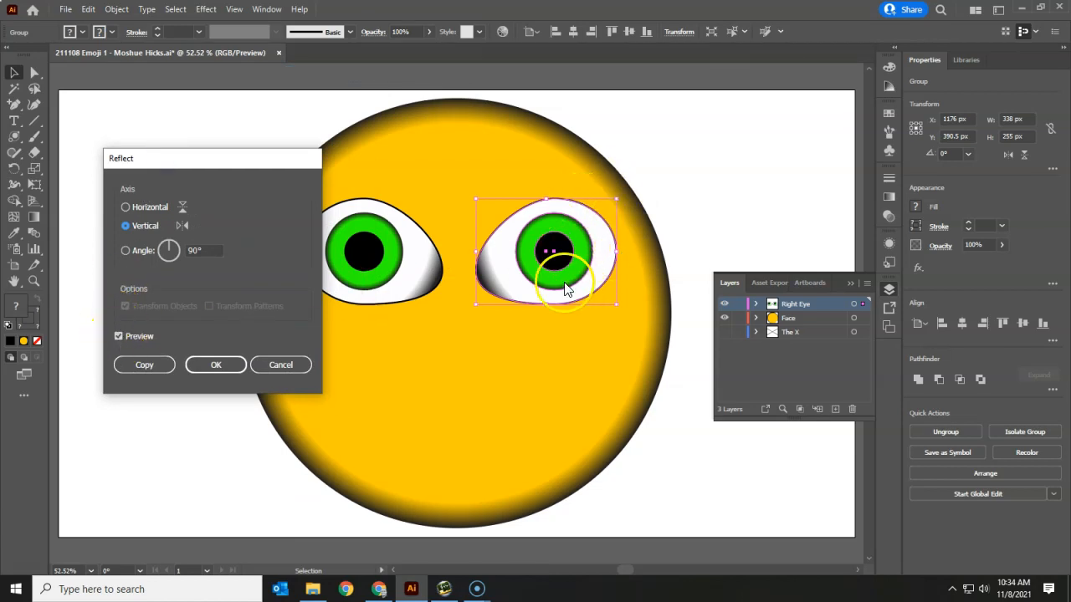
click(125, 207)
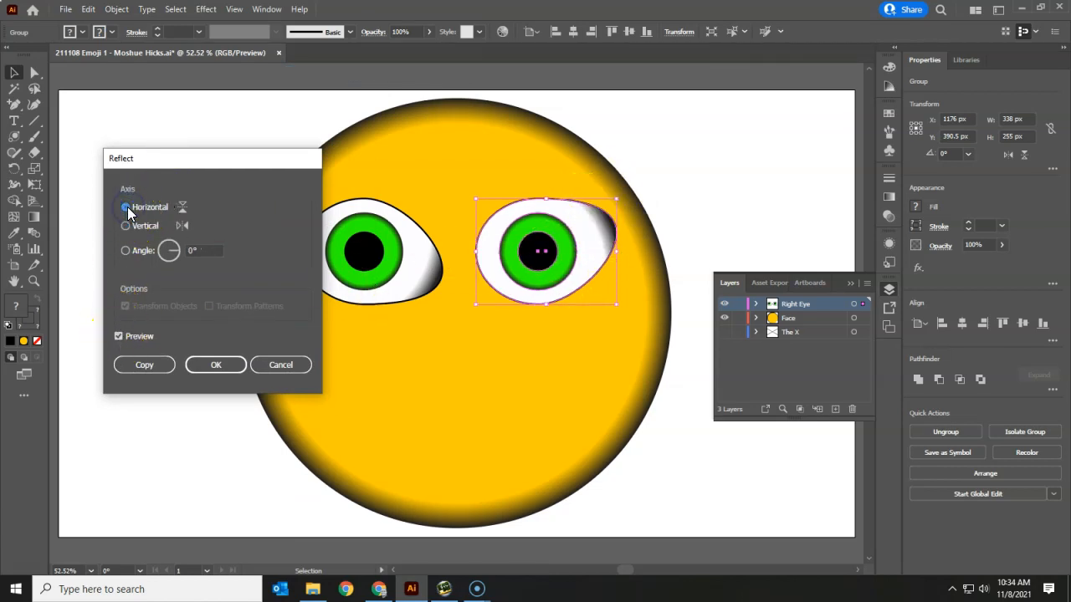
click(126, 226)
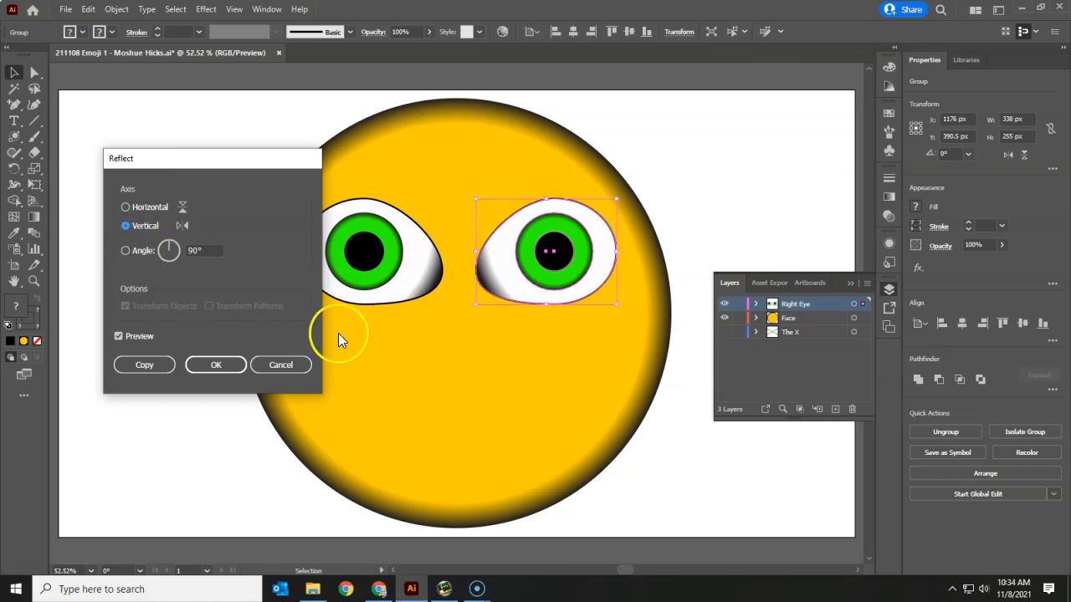
click(216, 365)
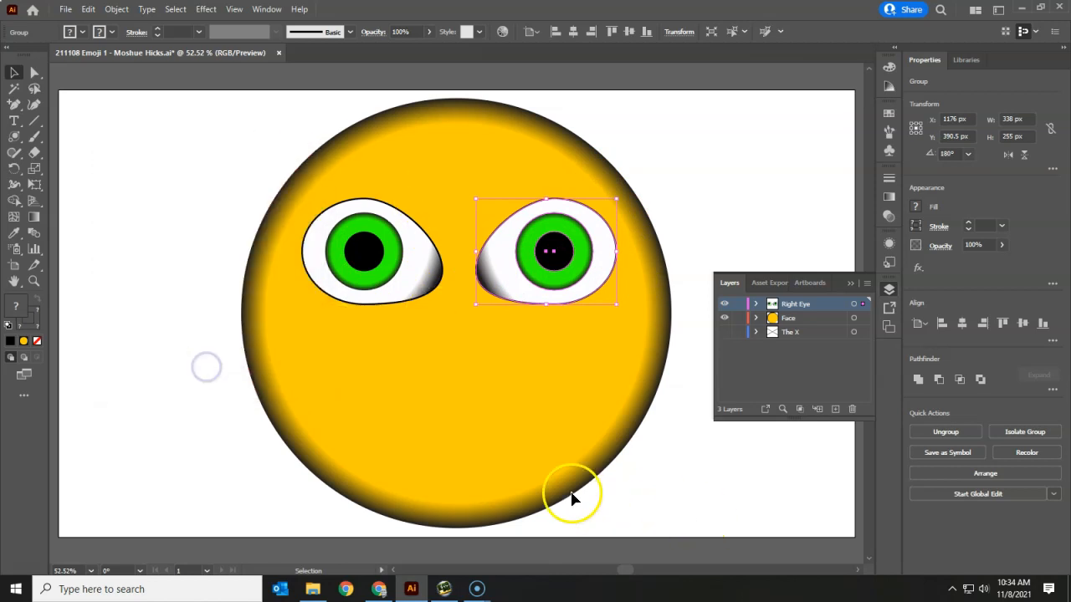
click(129, 134)
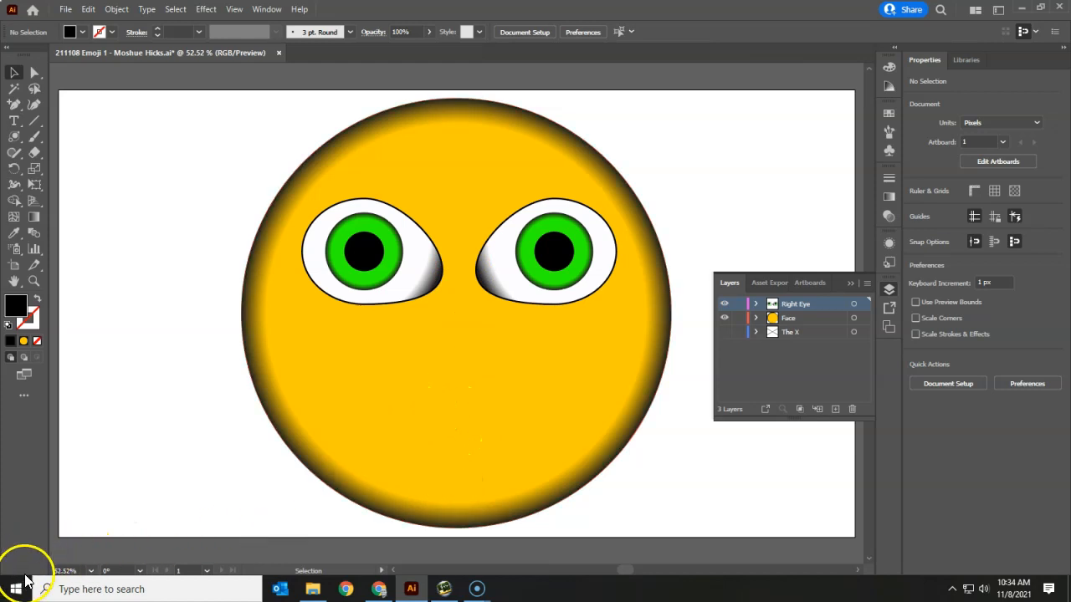
Add a new layer above the Right Eye layer and name it "Left Eye"
click(756, 304)
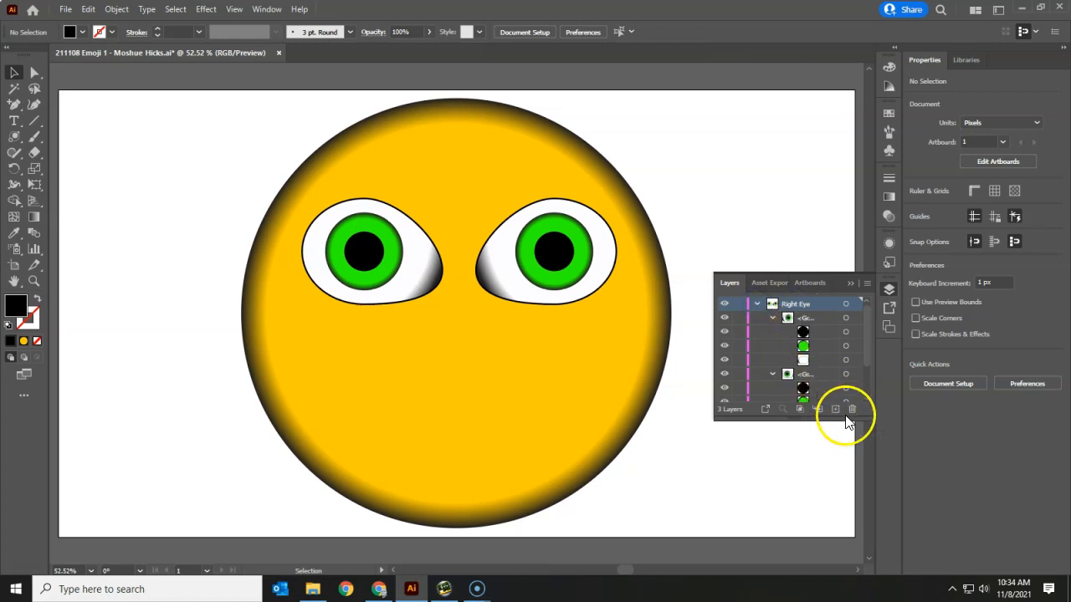
click(795, 304)
click(835, 409)
double_click(796, 304)
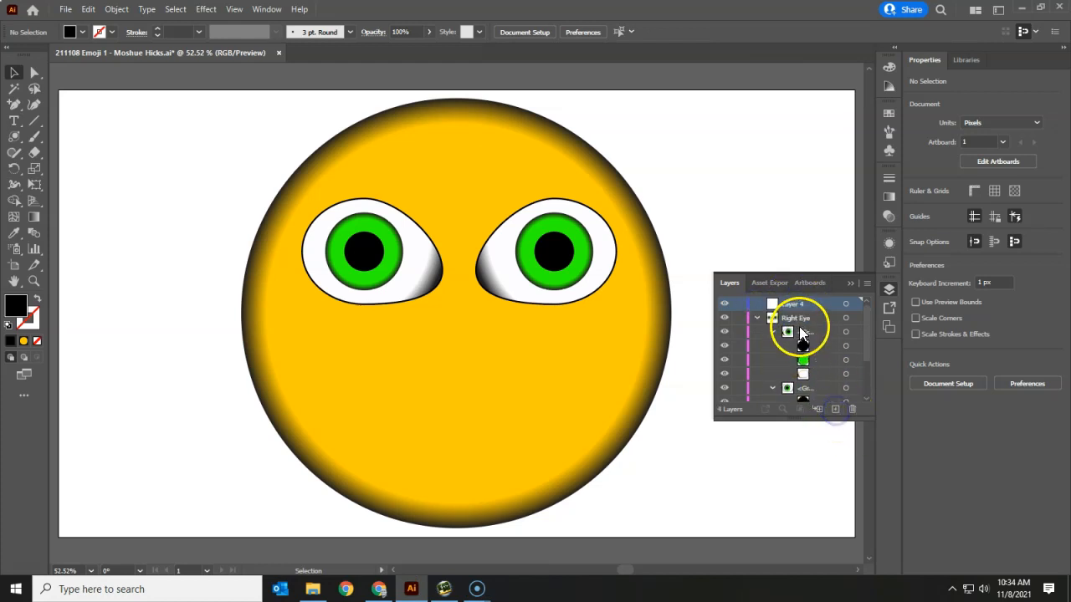
text(Left Eye)
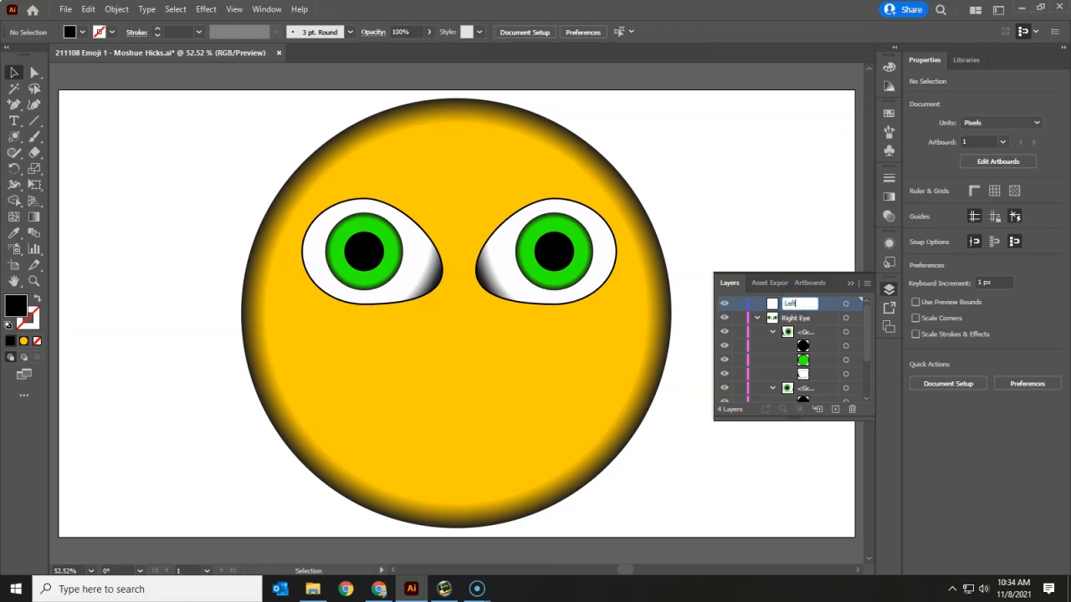
Move the mirrored eye's group from the Right Eye layer into the Left Eye layer and collapse Right Eye
click(803, 332)
drag(803, 332, 793, 303)
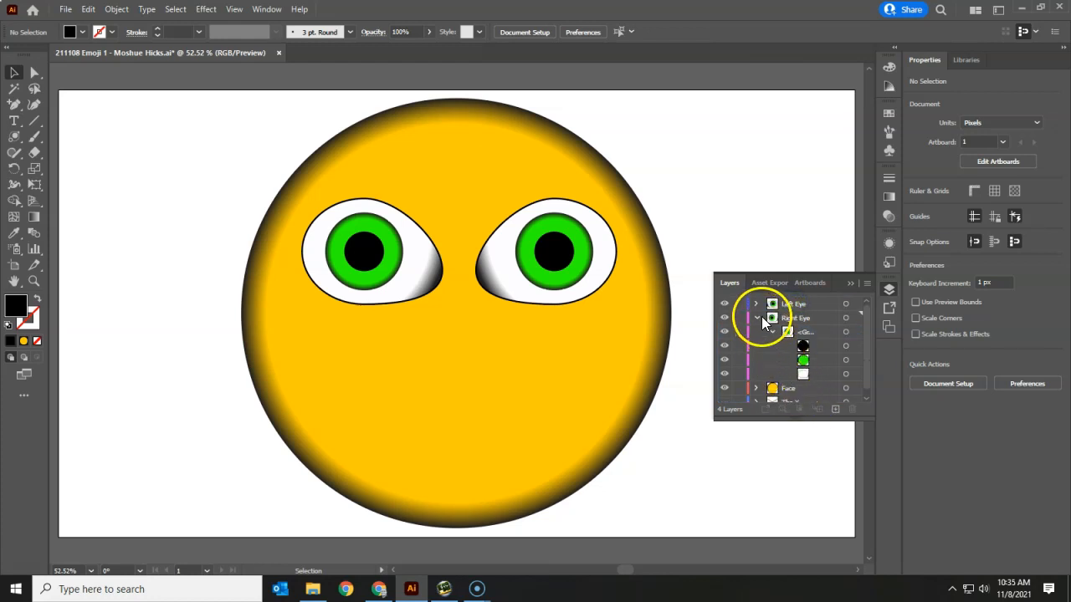
click(760, 318)
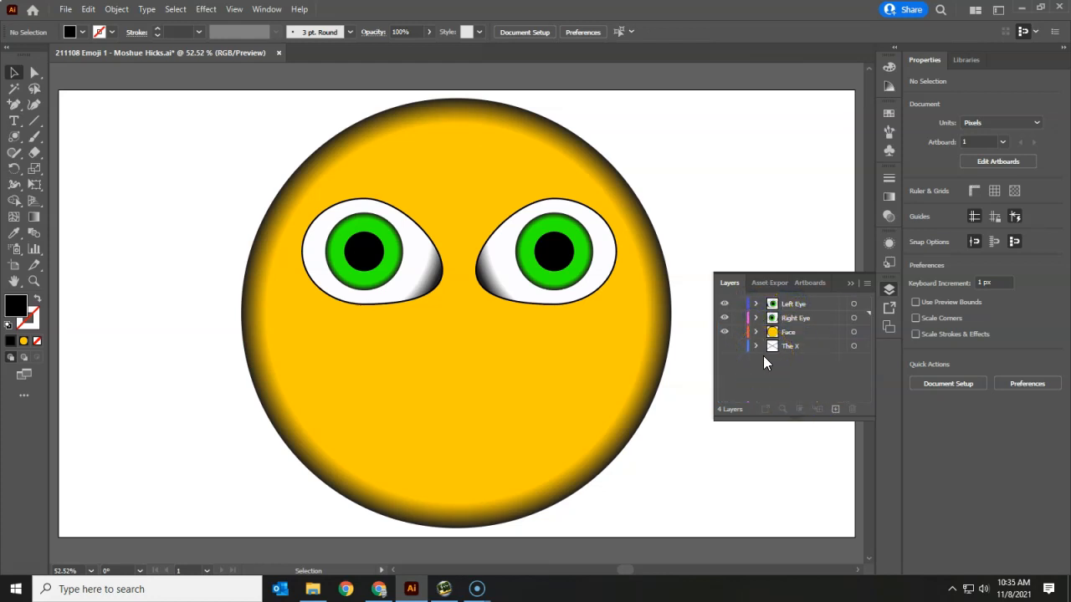
Hide and reshow the Left Eye and Right Eye layers in turn to check their contents, ending with Right Eye highlighted
click(726, 305)
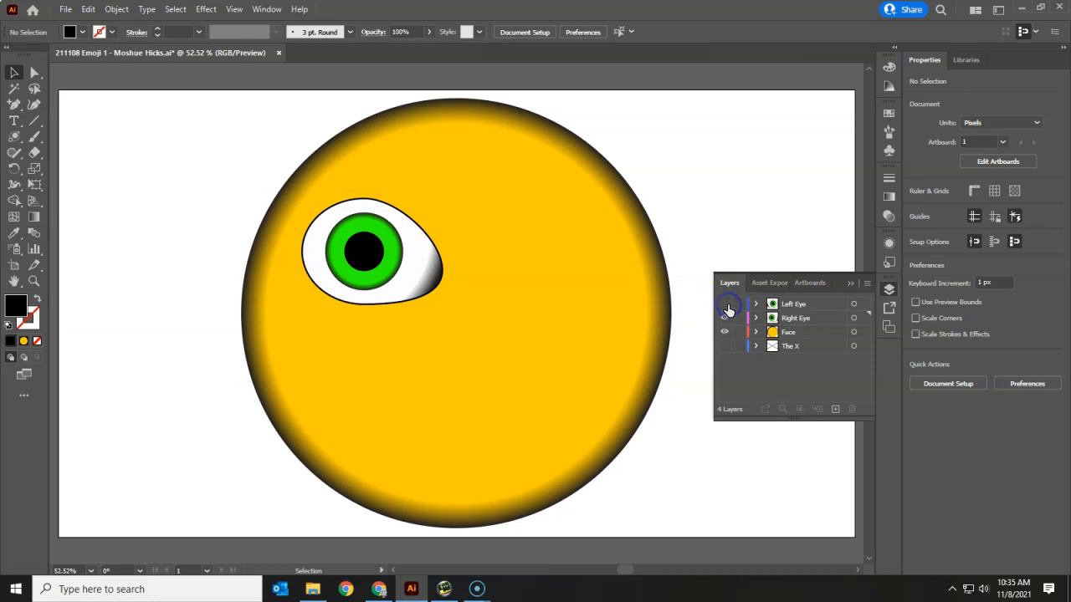
click(726, 308)
click(725, 318)
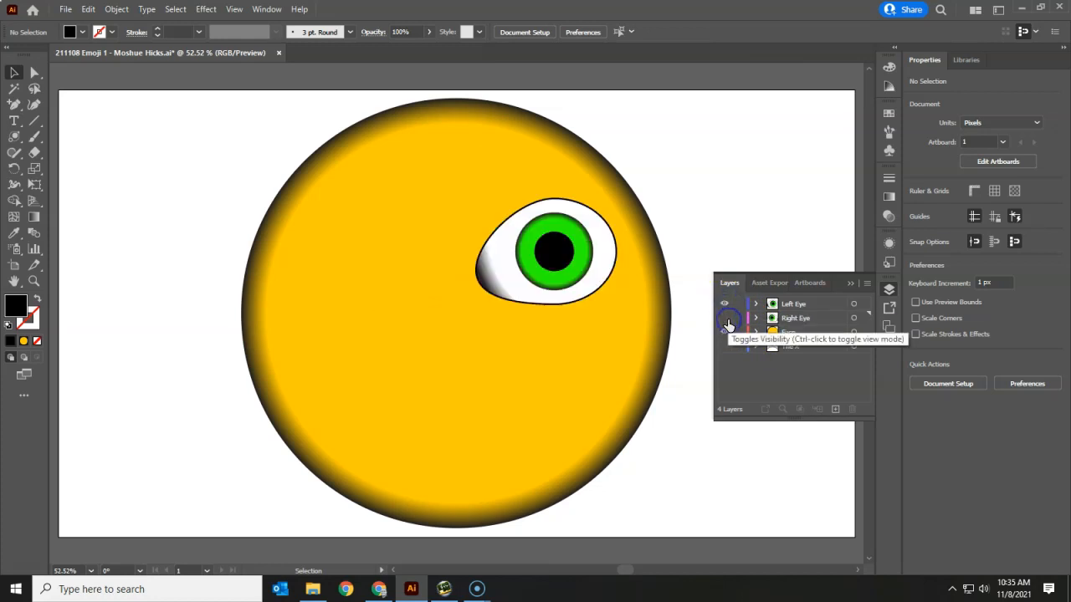
click(725, 319)
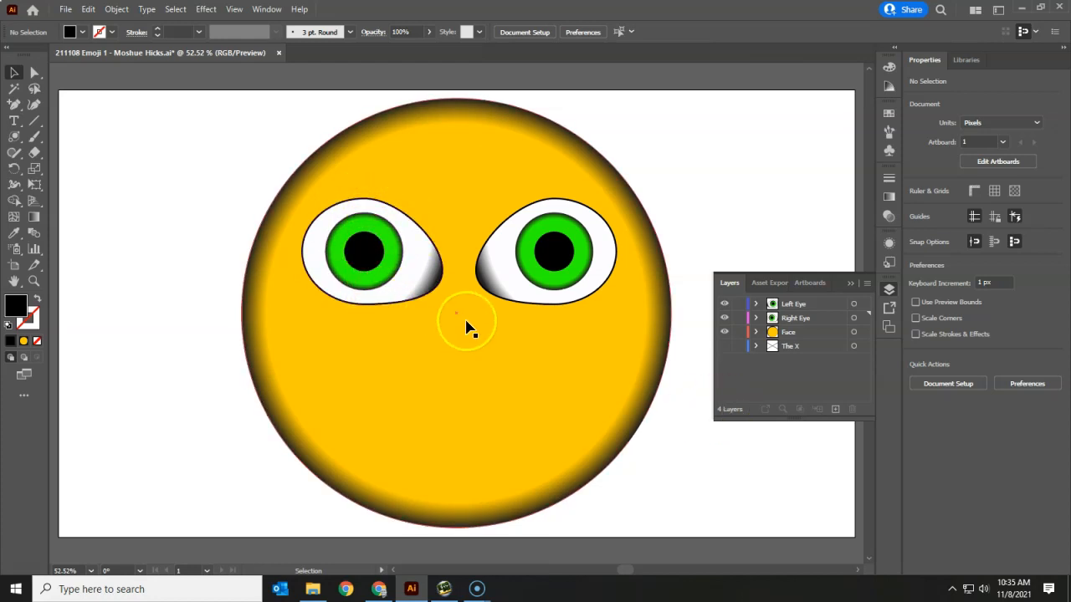
click(792, 302)
click(797, 315)
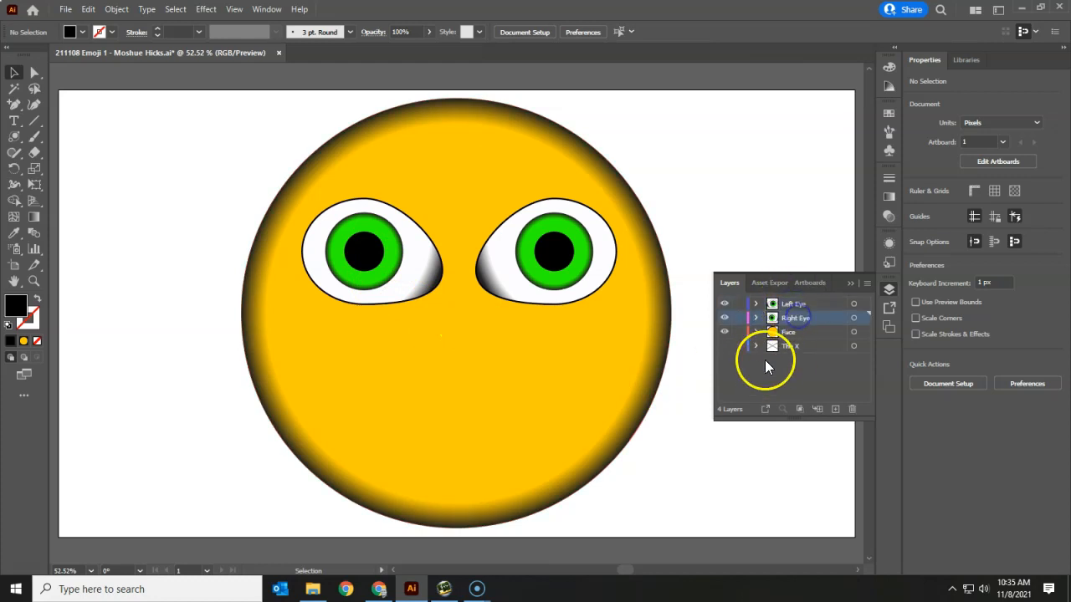